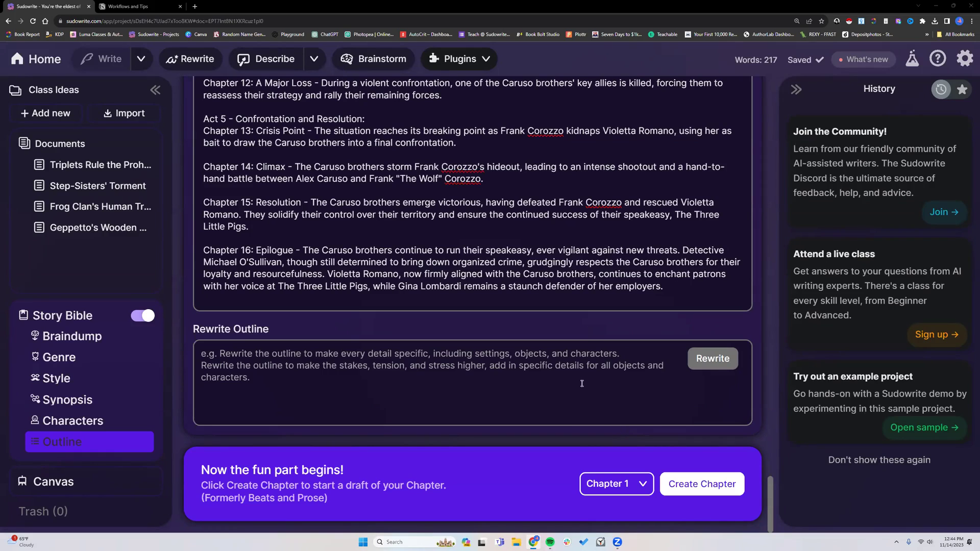
Step: Look through the list of chapters to draft, closing it without changes
left_click(642, 484)
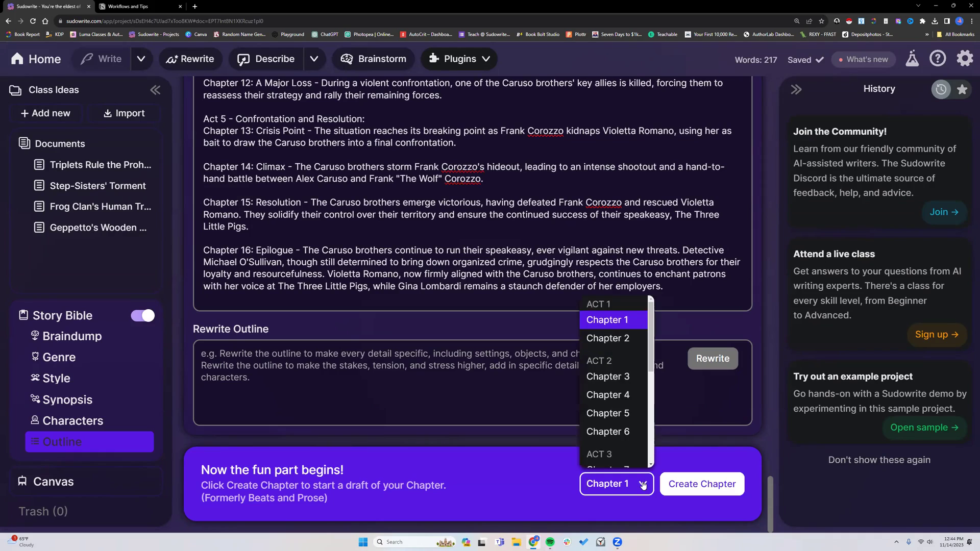
scroll(621, 399, "down", 1)
scroll(622, 400, "down", 3)
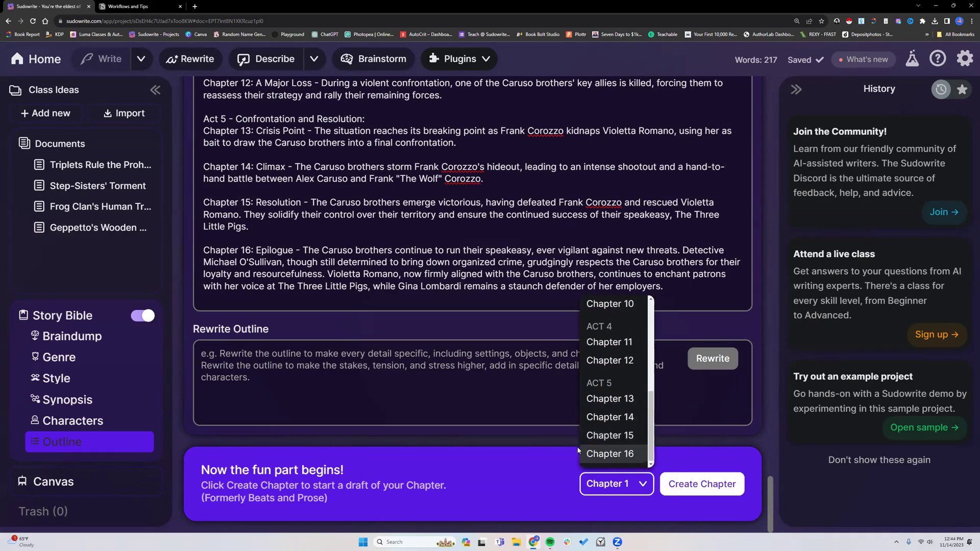
left_click(522, 432)
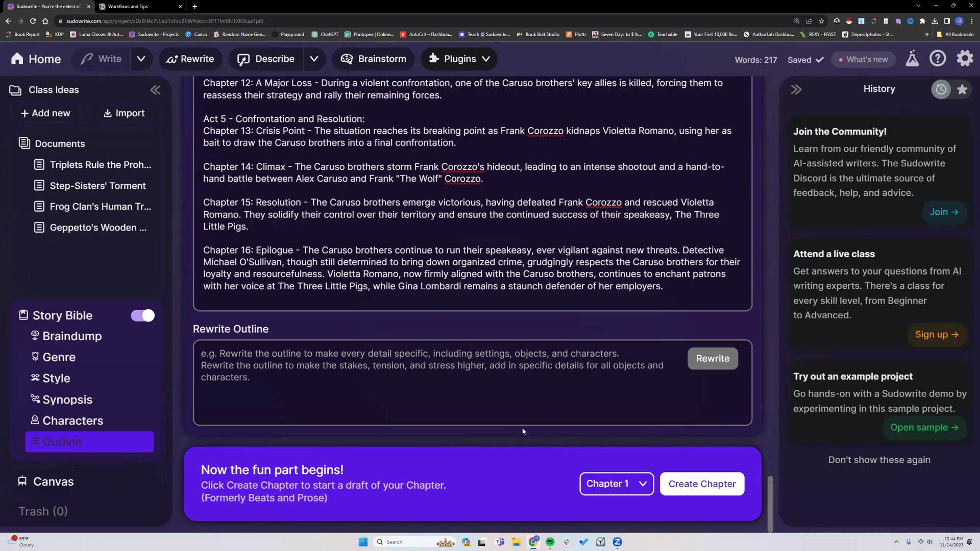
Step: Add a new document for Chapter 6 from the outline
left_click(45, 113)
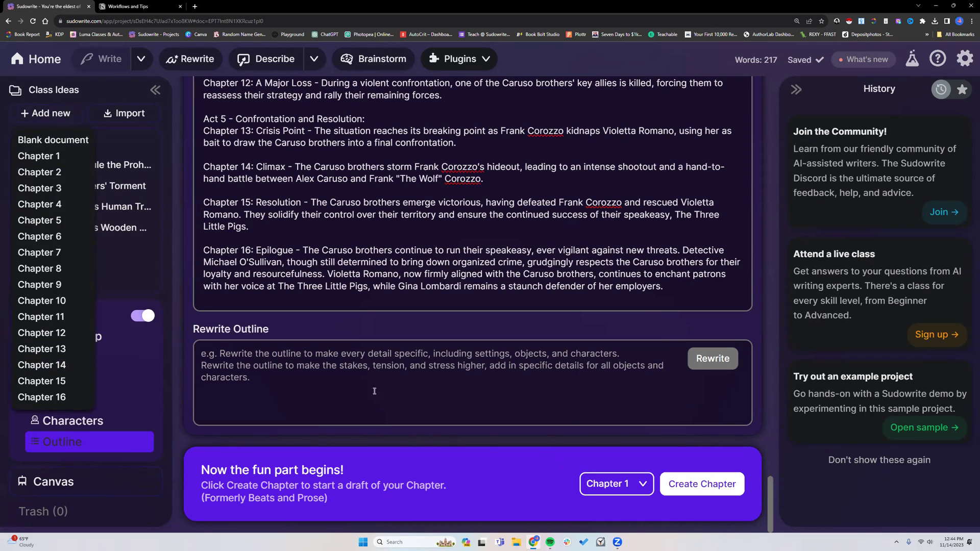
left_click(357, 279)
scroll(357, 280, "up", 4)
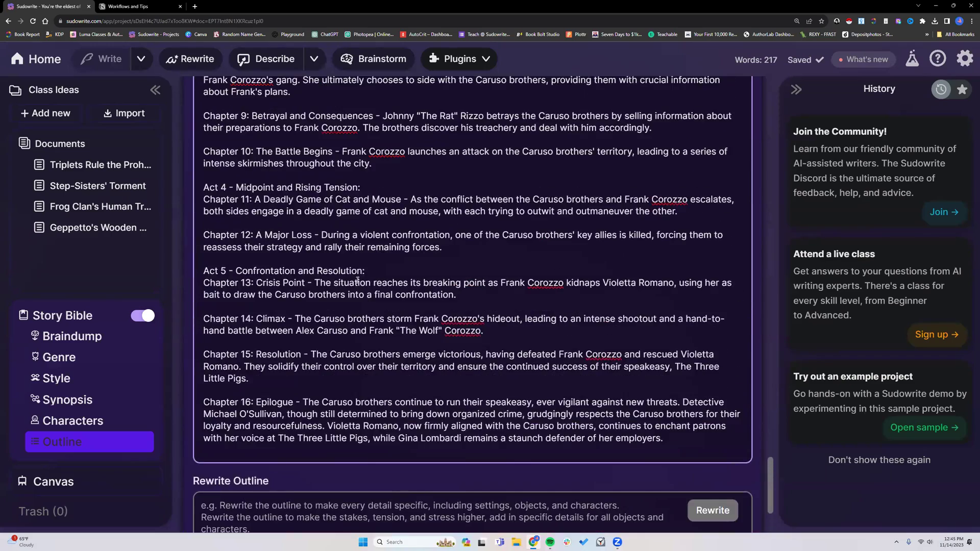
scroll(357, 280, "up", 3)
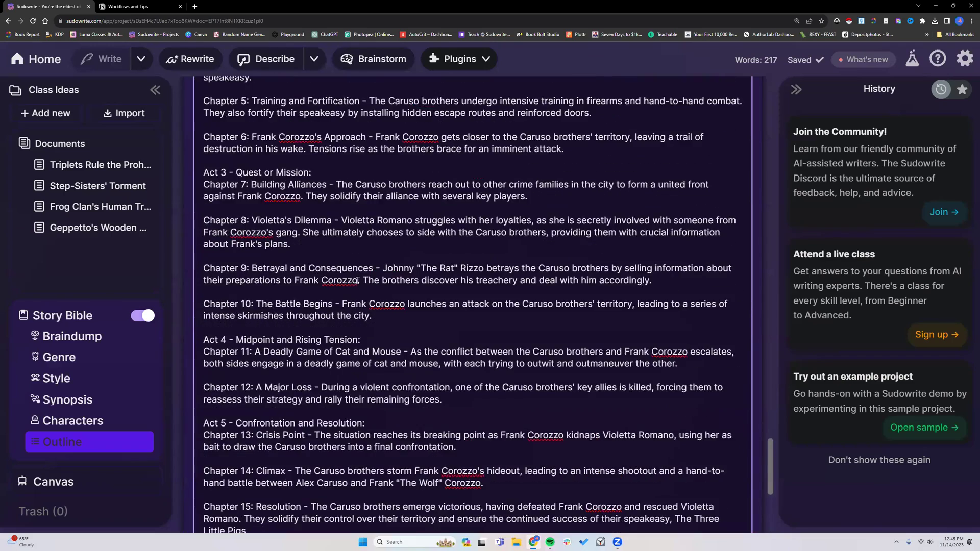
scroll(357, 280, "up", 1)
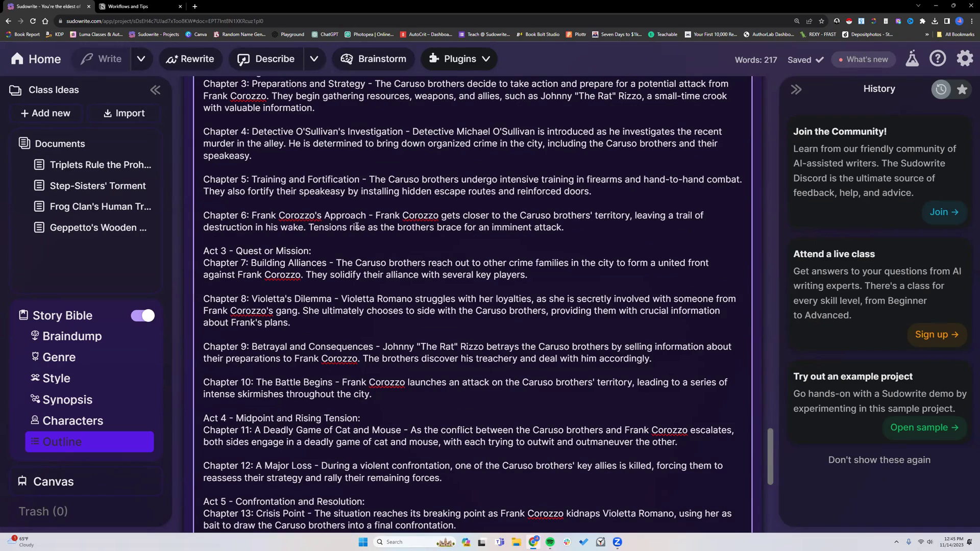
left_click(71, 115)
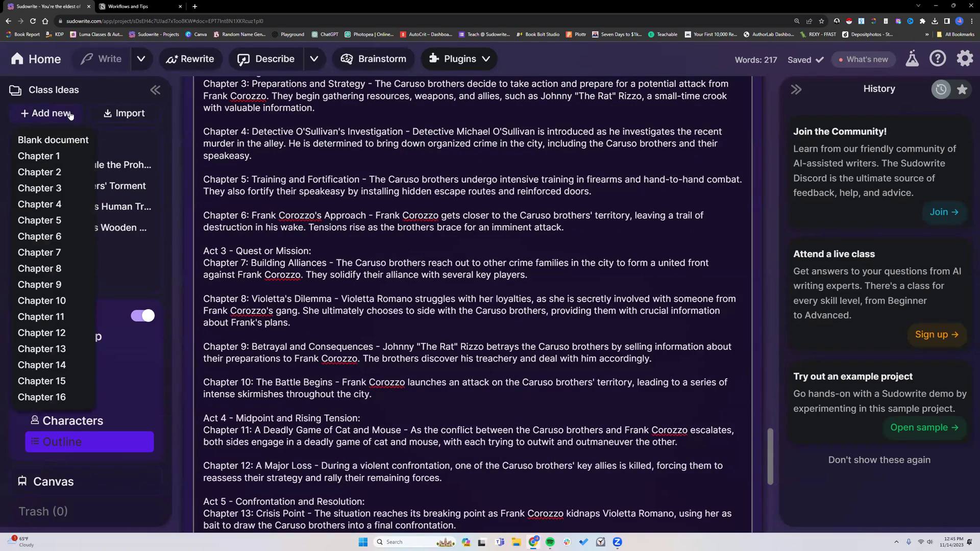
left_click(69, 237)
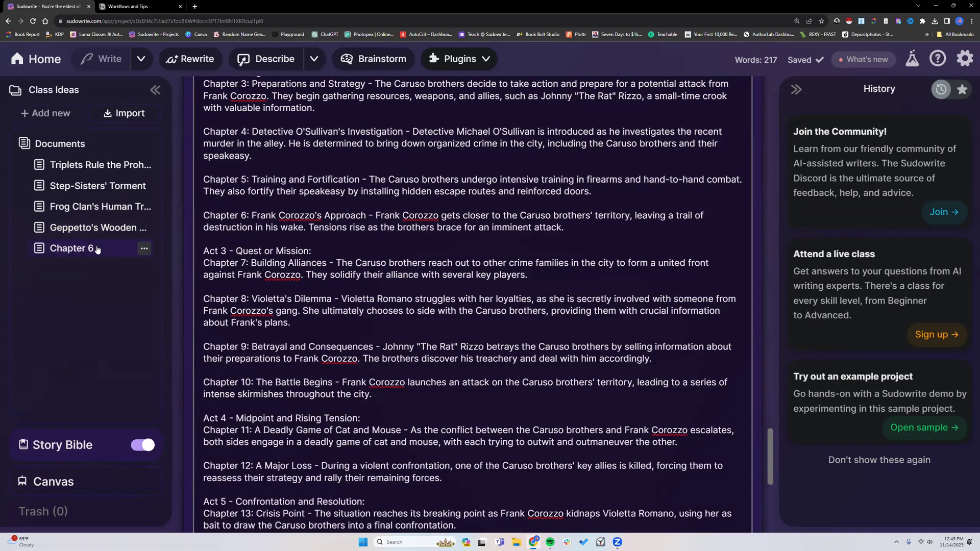
Step: Open the Chapter 6 document and toggle the Chapter Generator off and back on
left_click(97, 249)
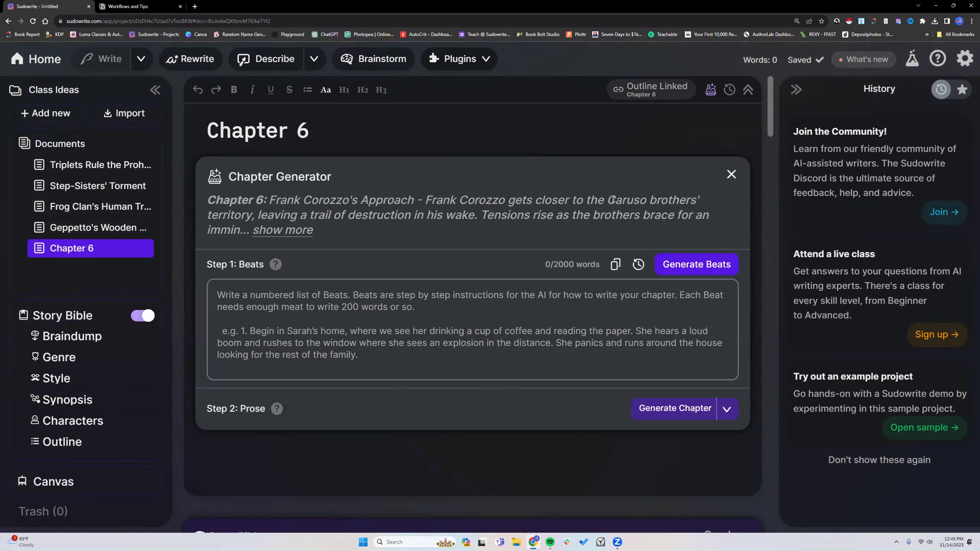
left_click(711, 91)
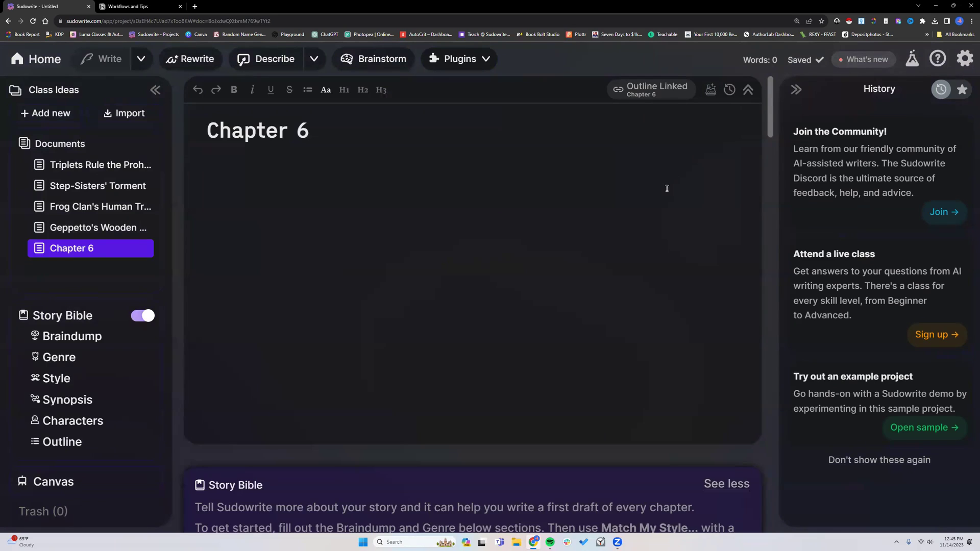
left_click(710, 91)
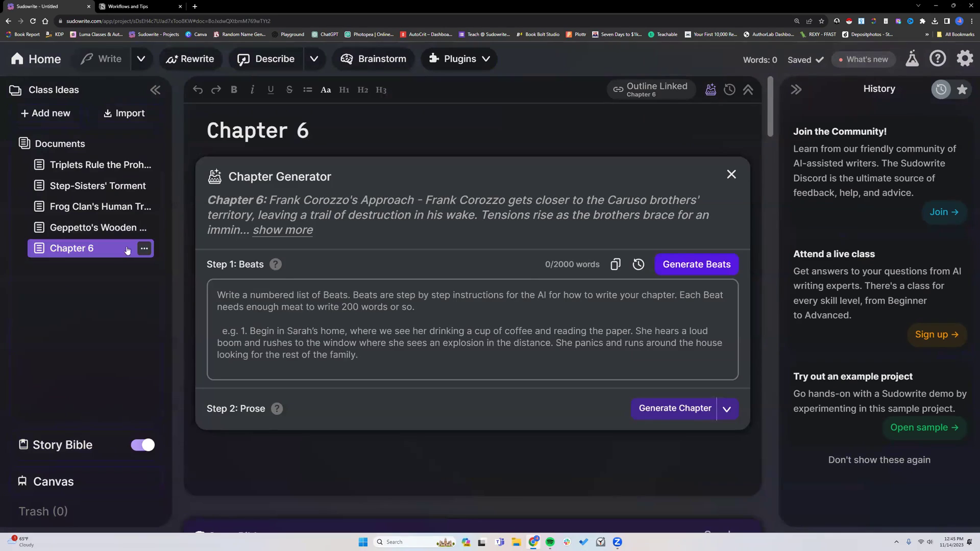
Step: Append ' - Name Here' to the title so it reads 'Chapter 6 - Name Here'
left_click(144, 249)
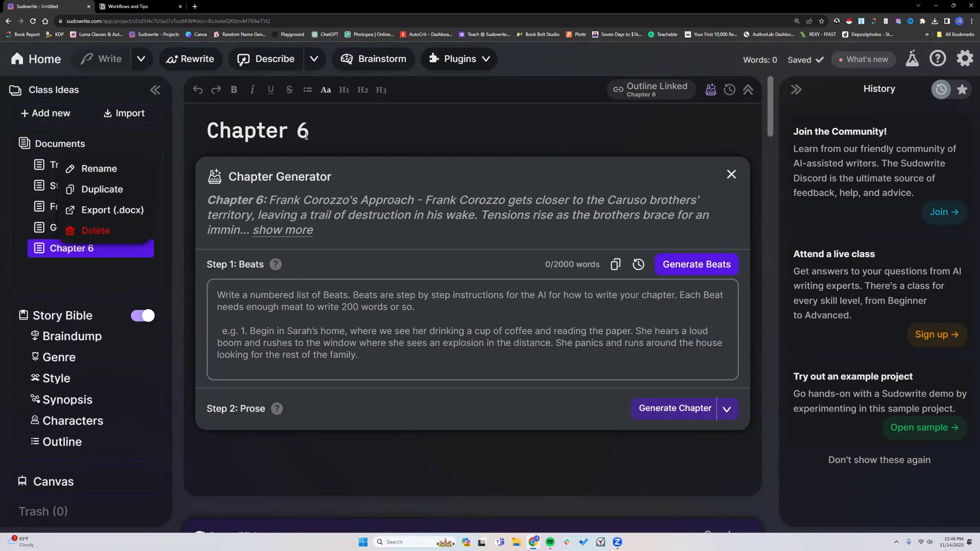
left_click(322, 130)
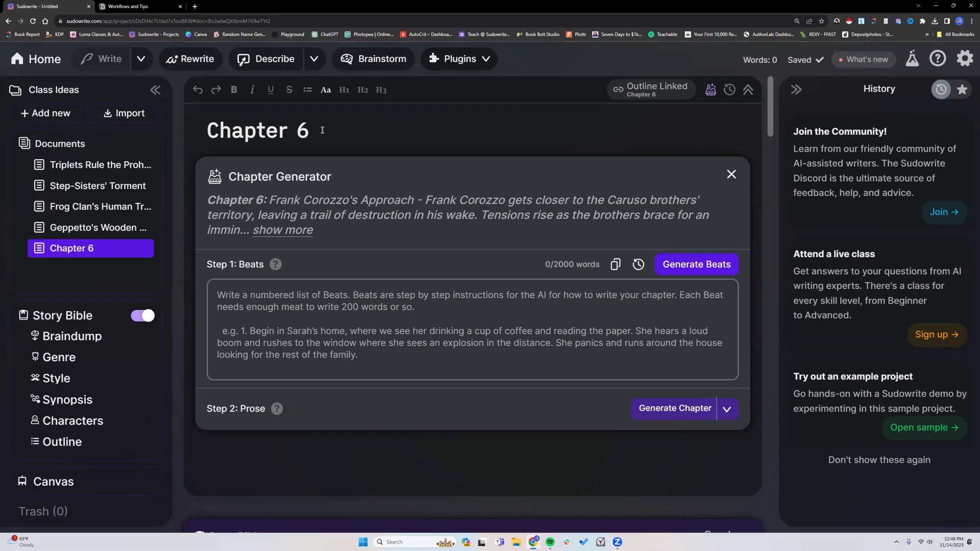
type("- Name Here")
left_click(361, 320)
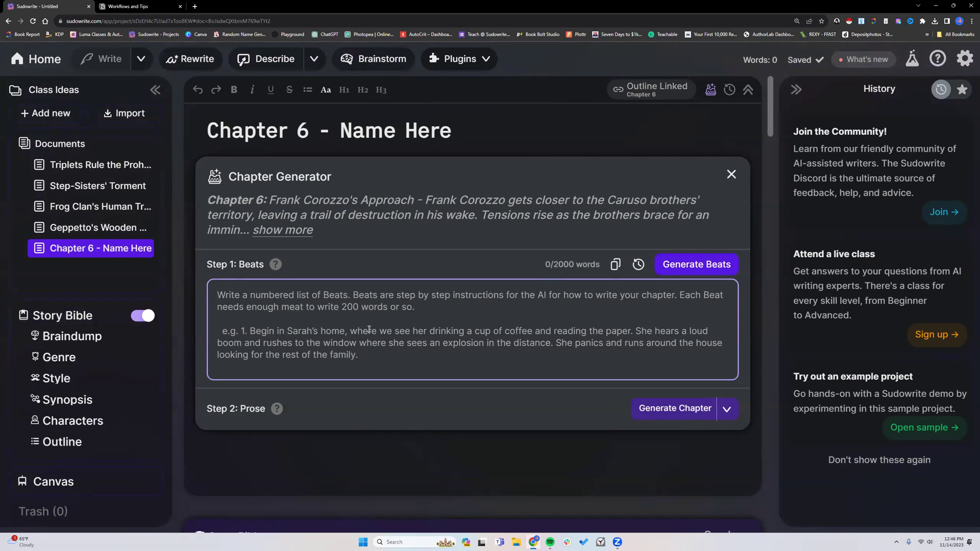
Step: Expand the full chapter summary and relink the document to outline Chapter 7
left_click(282, 230)
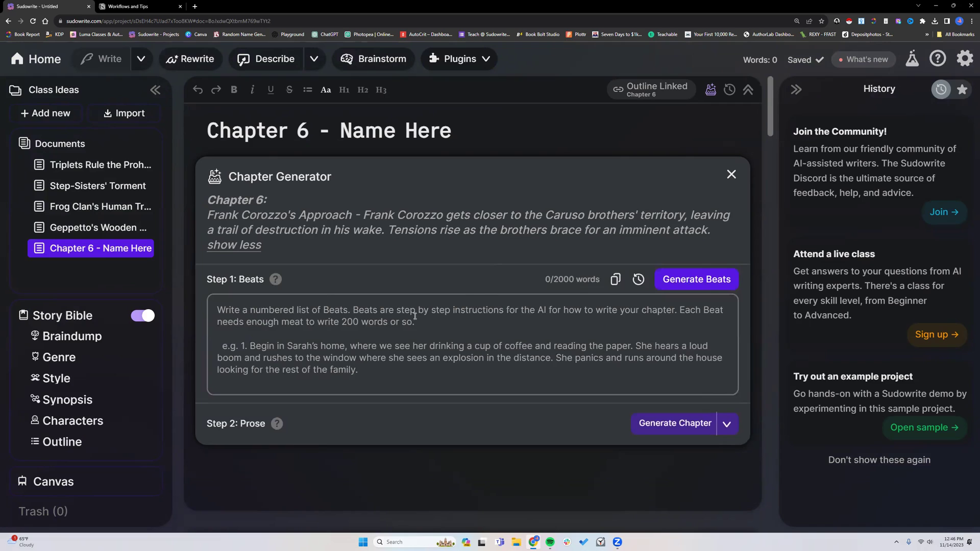
left_click(121, 247)
left_click(677, 98)
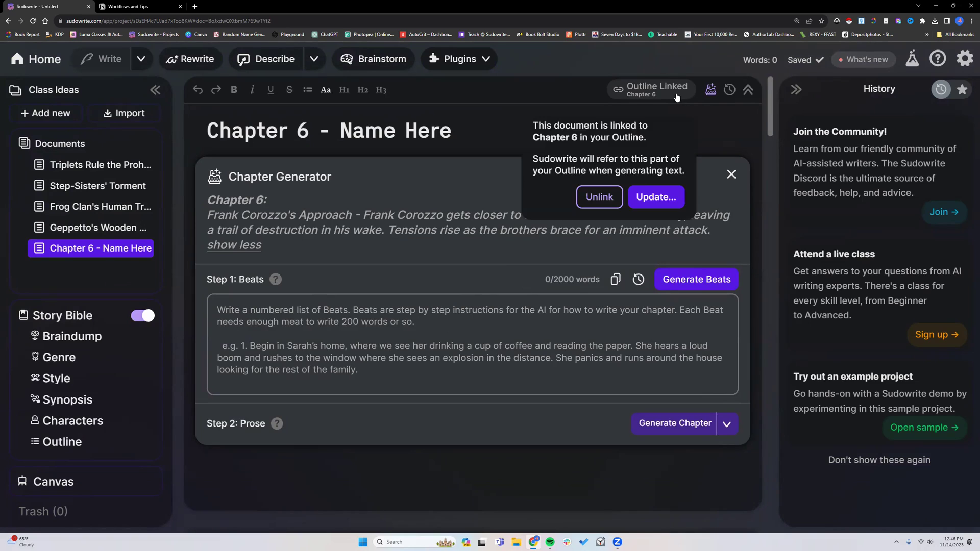
left_click(652, 203)
left_click(651, 211)
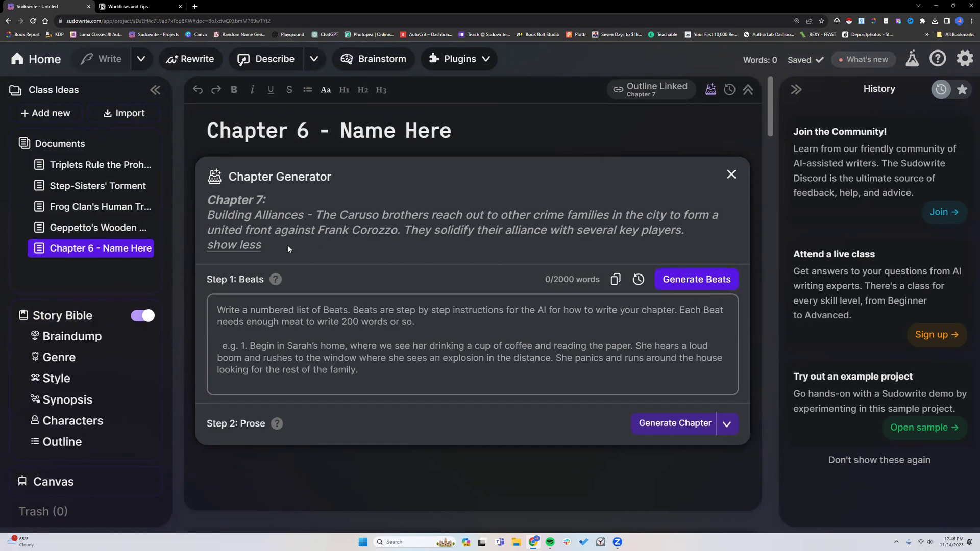
Step: Relink the document back to outline Chapter 6
left_click(677, 95)
left_click(648, 198)
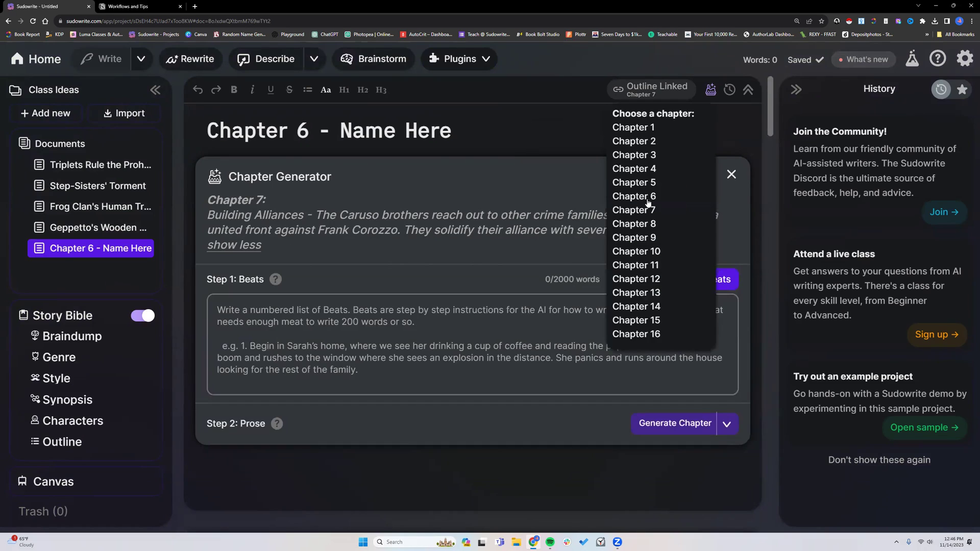
left_click(646, 198)
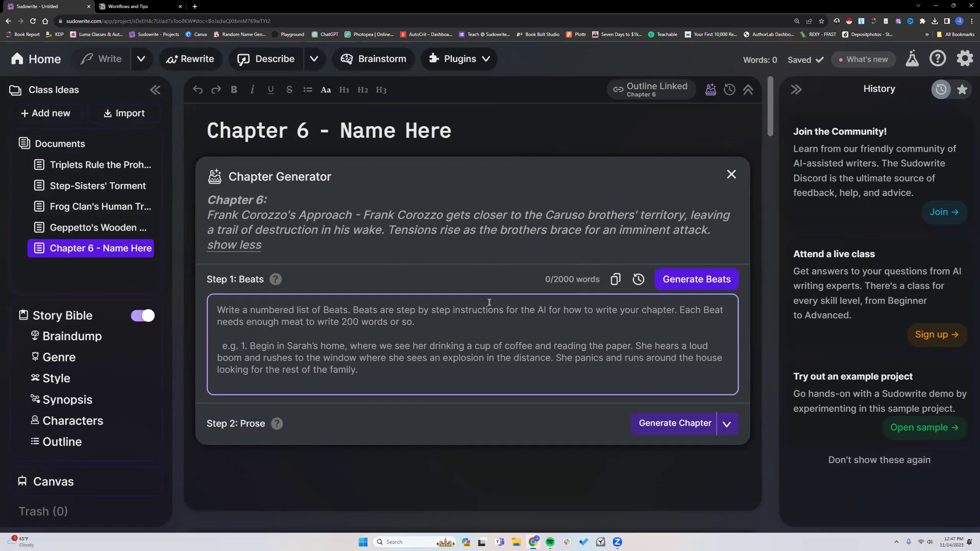
Step: Generate 13 numbered beats (295 words) for Chapter 6
left_click(697, 279)
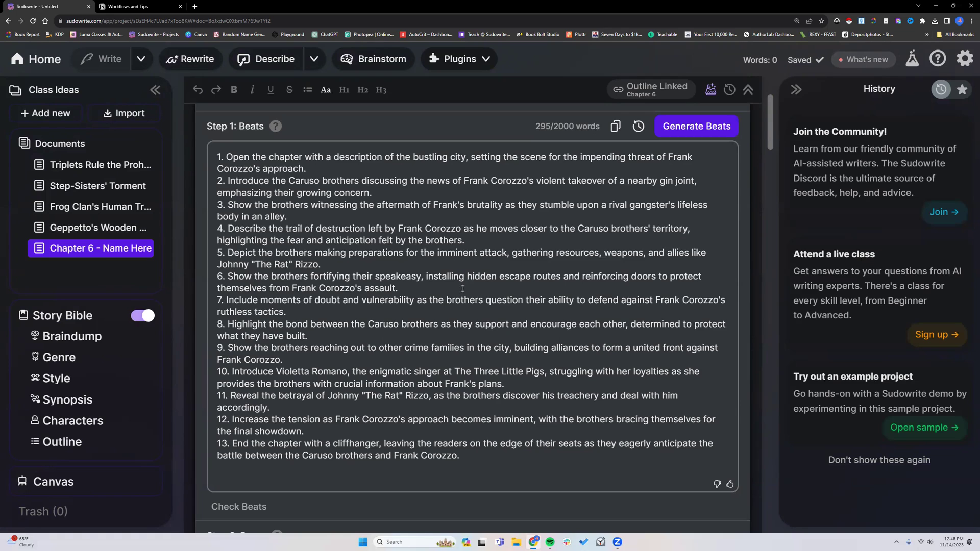
scroll(462, 289, "up", 1)
scroll(461, 286, "up", 1)
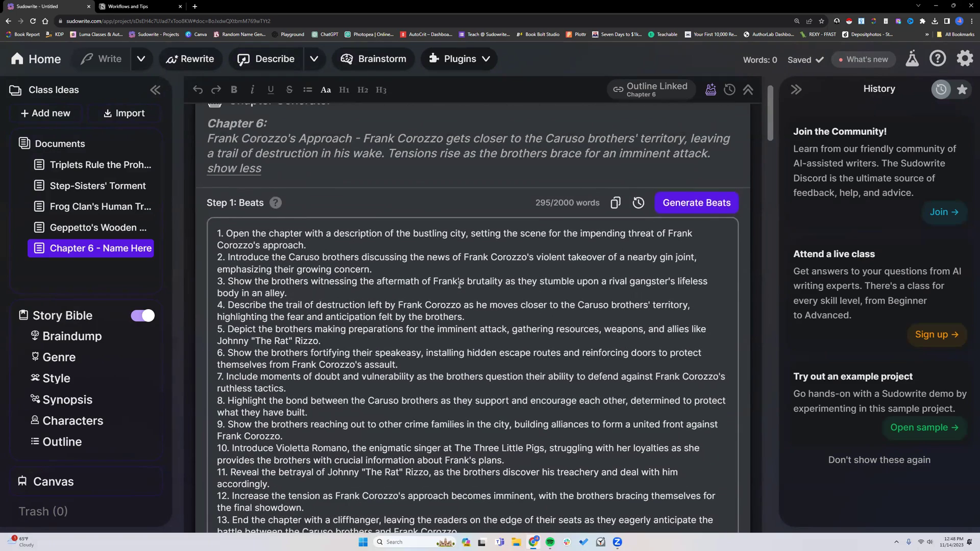
scroll(459, 285, "up", 1)
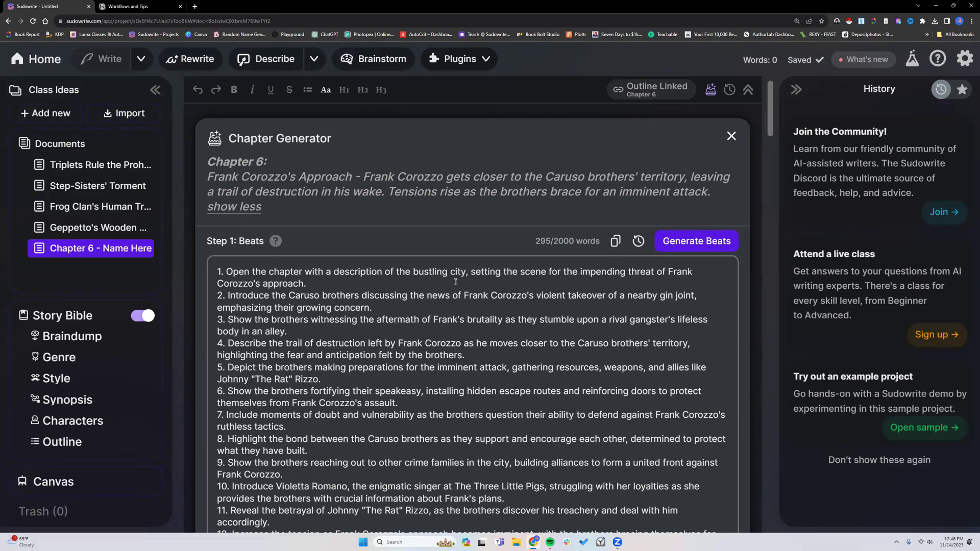
scroll(456, 281, "down", 2)
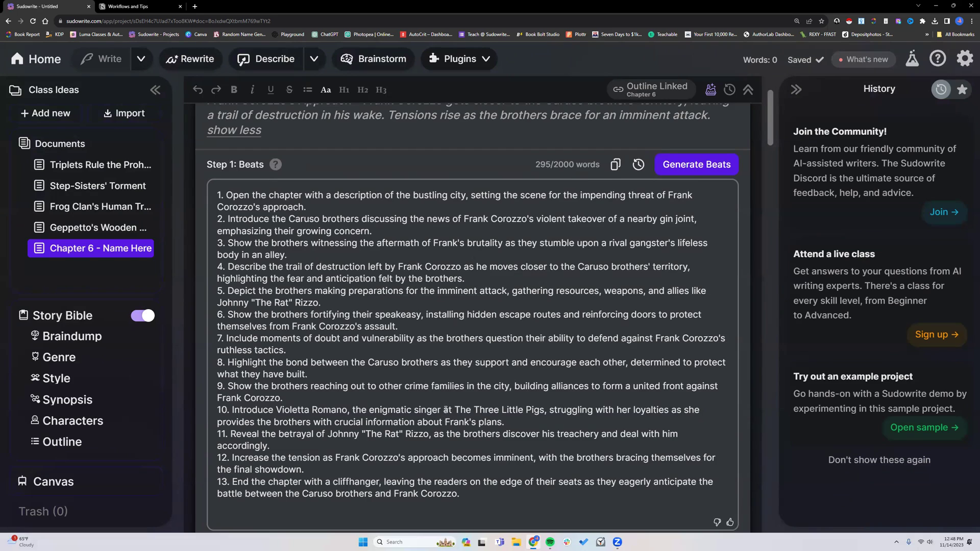
Step: Replace 'he' with 'Frank' in beat 4 and show the Step 1: Beats help box
double_click(482, 267)
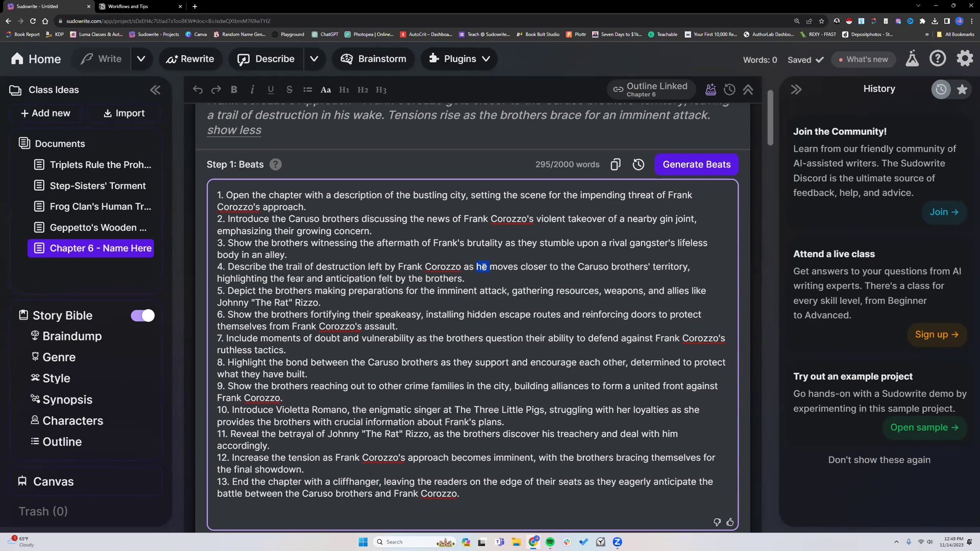
type("Frank")
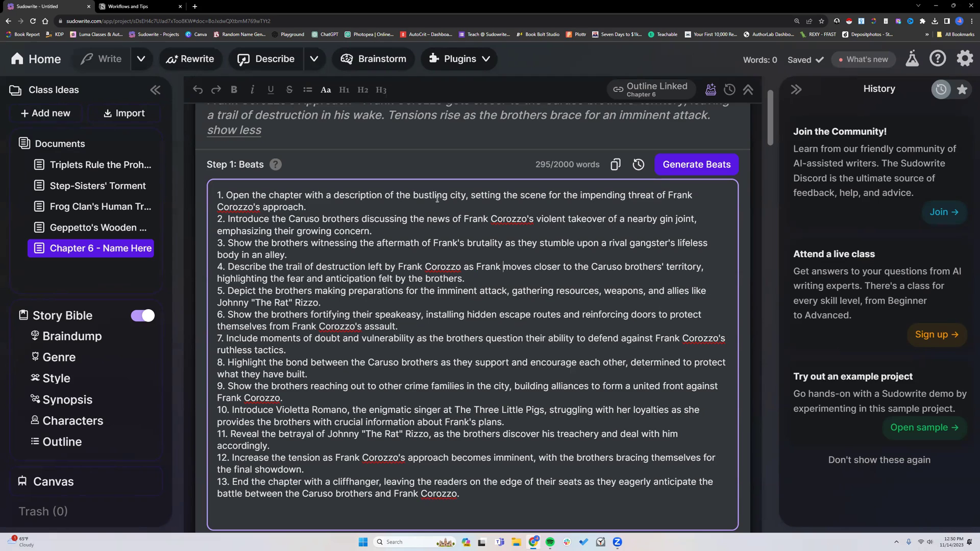
Step: Highlight beat 1, beat 2, beats 1–2 and beats 3–4 in turn to show beat boundaries
mouse_move(274, 165)
left_click_drag(217, 195, 306, 207)
left_click_drag(217, 218, 391, 233)
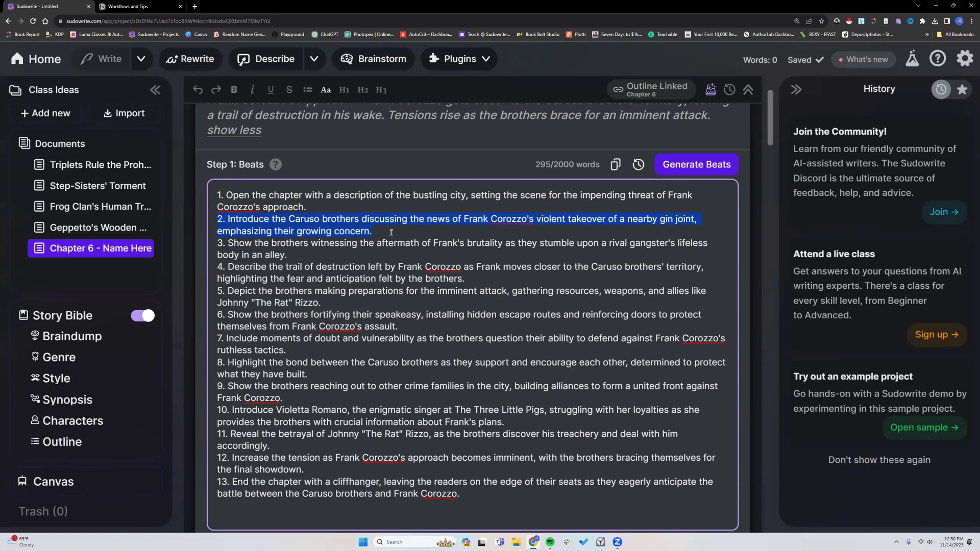
left_click(391, 233)
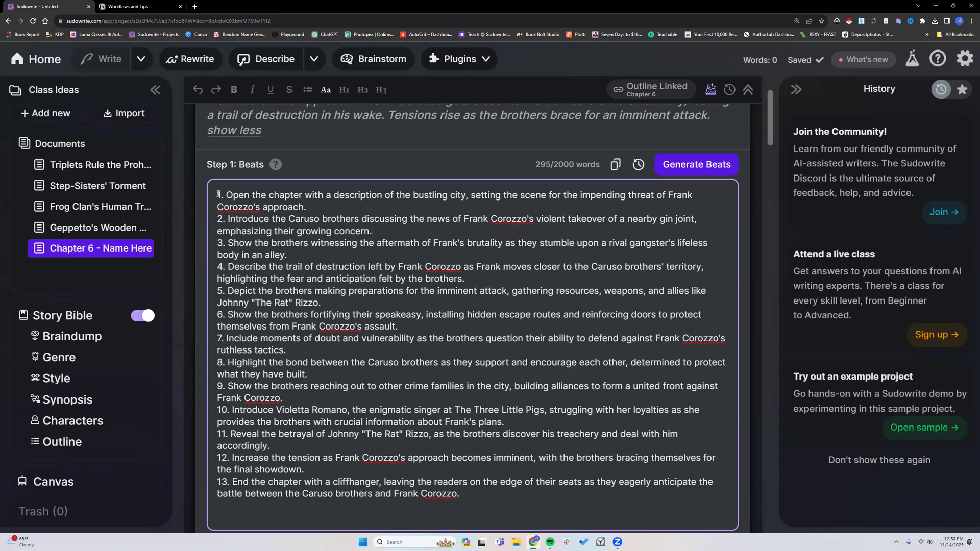
left_click_drag(219, 195, 393, 226)
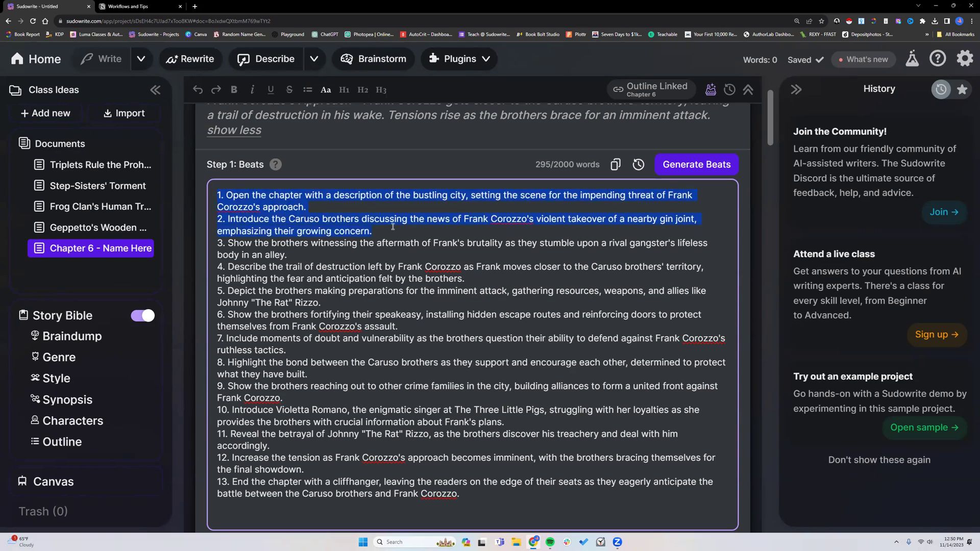
left_click(310, 212)
left_click_drag(218, 243, 466, 279)
left_click_drag(218, 195, 289, 209)
left_click_drag(218, 219, 372, 231)
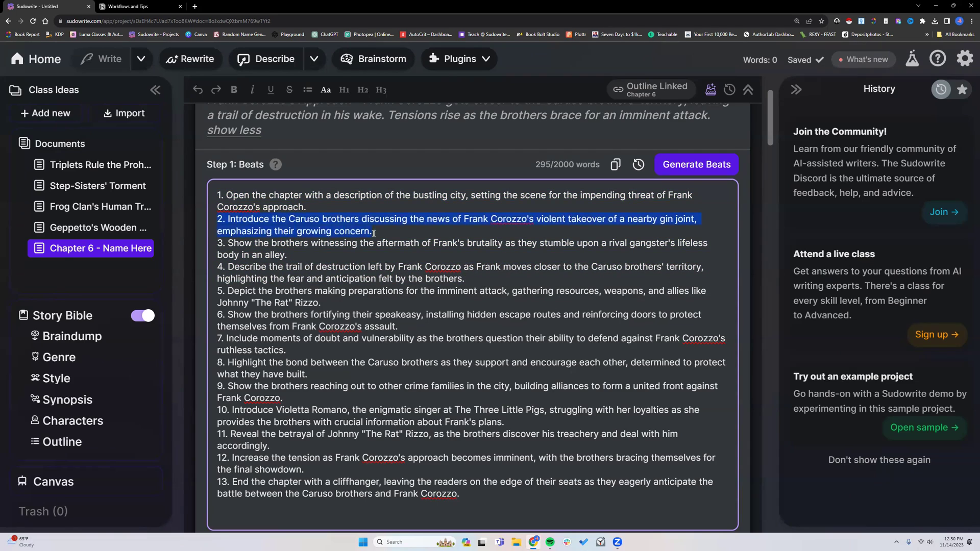
left_click_drag(220, 194, 392, 227)
left_click_drag(219, 243, 494, 279)
left_click(417, 249)
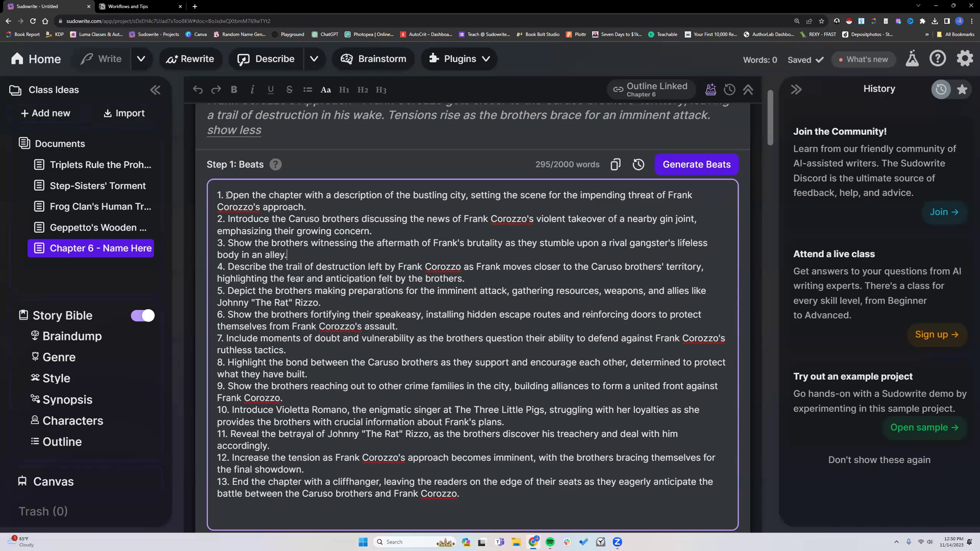
Step: Place the caret after beat 1, before beat 2's text, then after beat 13
left_click(303, 202)
left_click(323, 206)
left_click(228, 218)
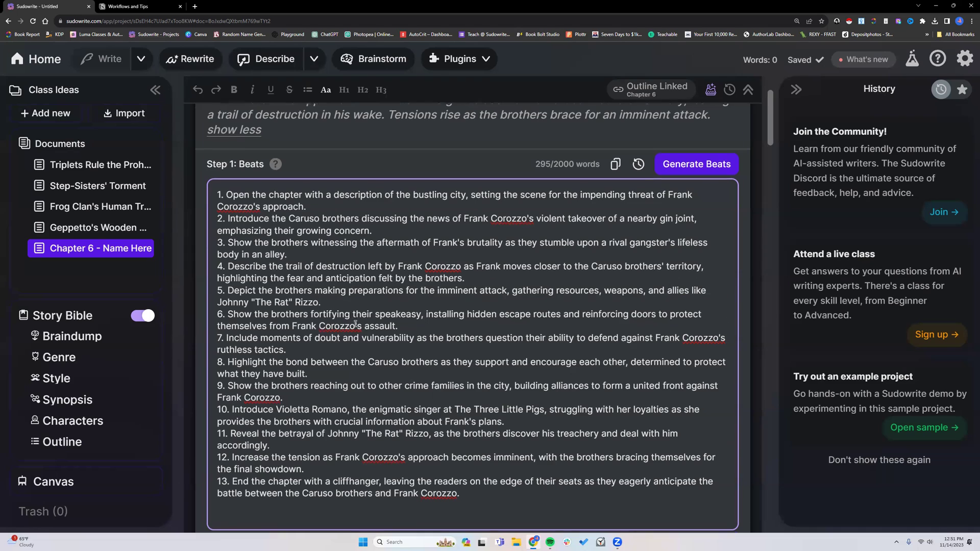
scroll(350, 305, "down", 2)
left_click(444, 386)
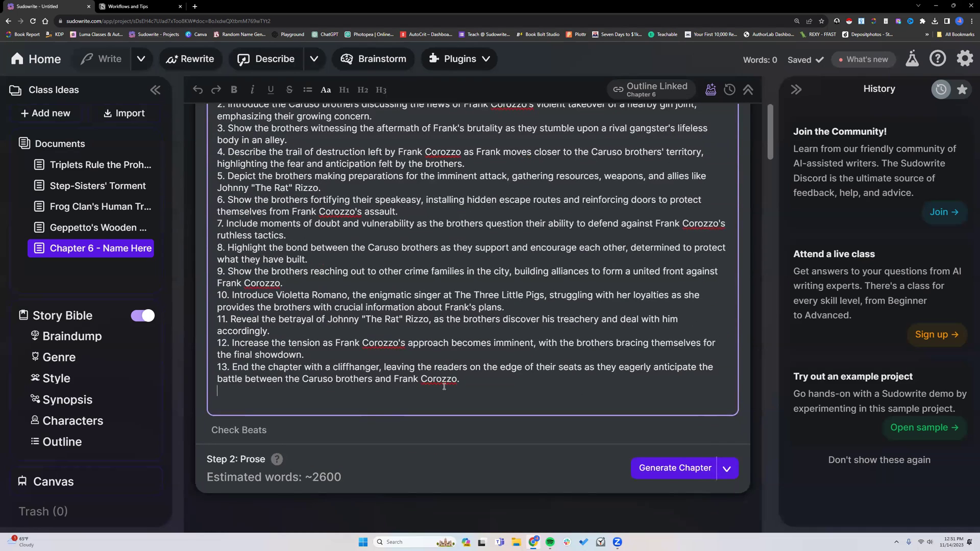
Step: Below beat 13, paste the list '1. Make me a sandwich.' / '2. Cook a five course meal.'
key("Return")
key("ctrl+v")
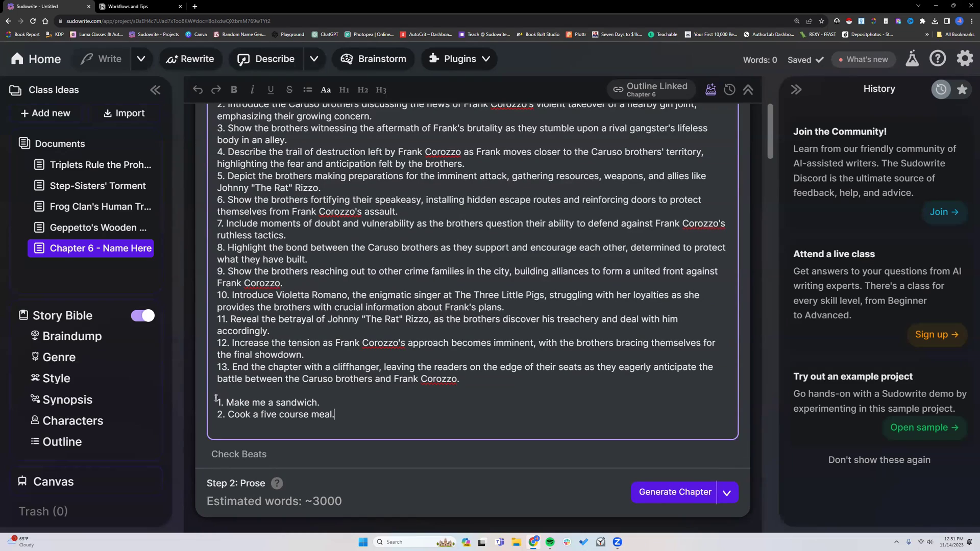
left_click_drag(217, 402, 338, 415)
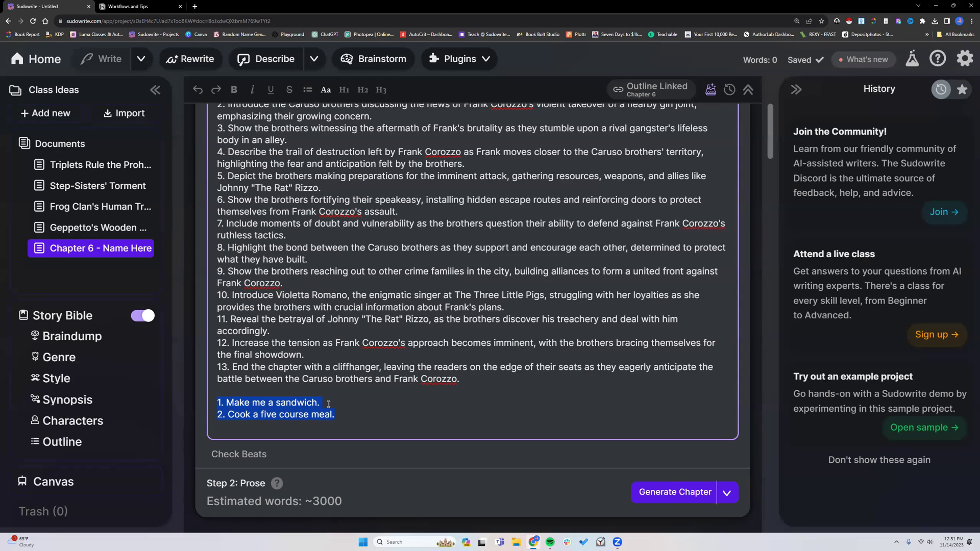
left_click(328, 403)
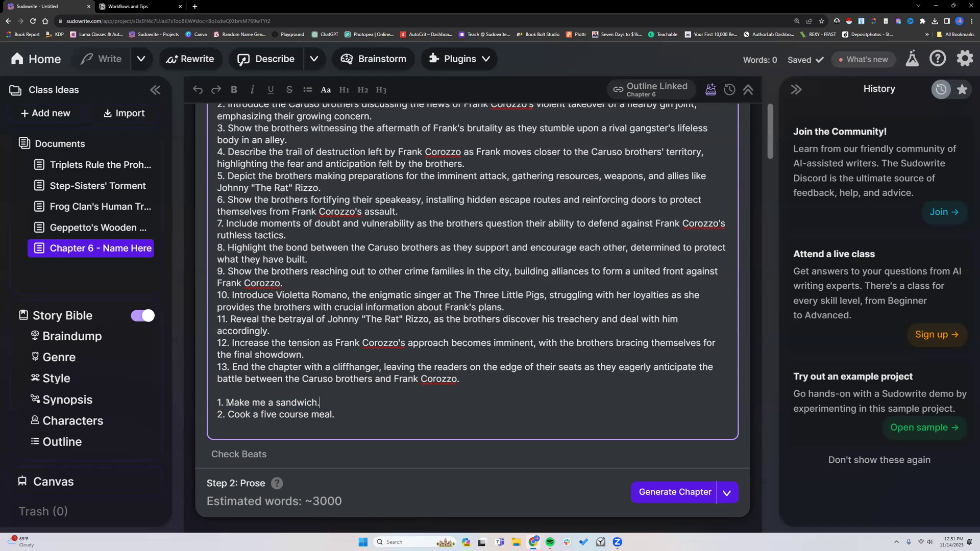
Step: Highlight each pasted line in turn, then both lines together
left_click_drag(226, 403, 324, 402)
scroll(324, 400, "up", 1)
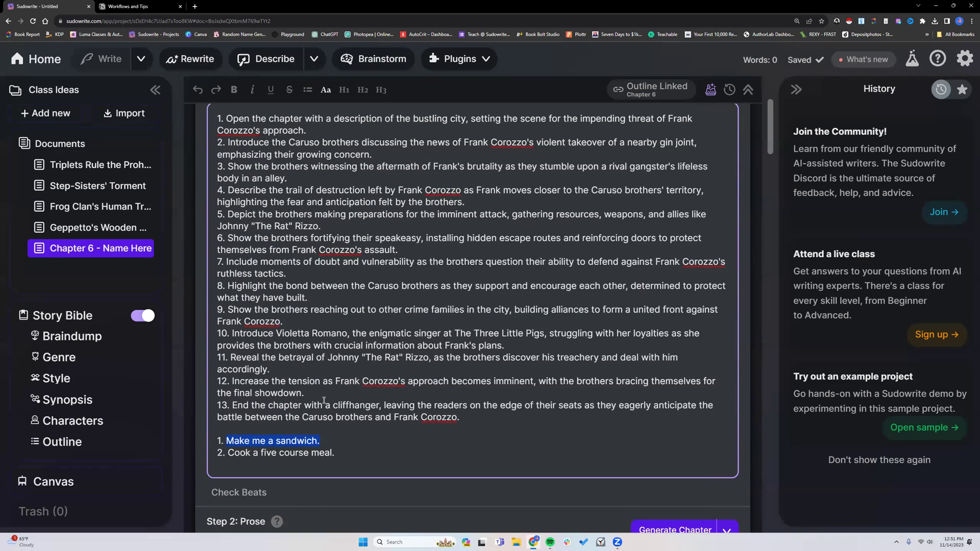
left_click(467, 420)
scroll(379, 423, "down", 1)
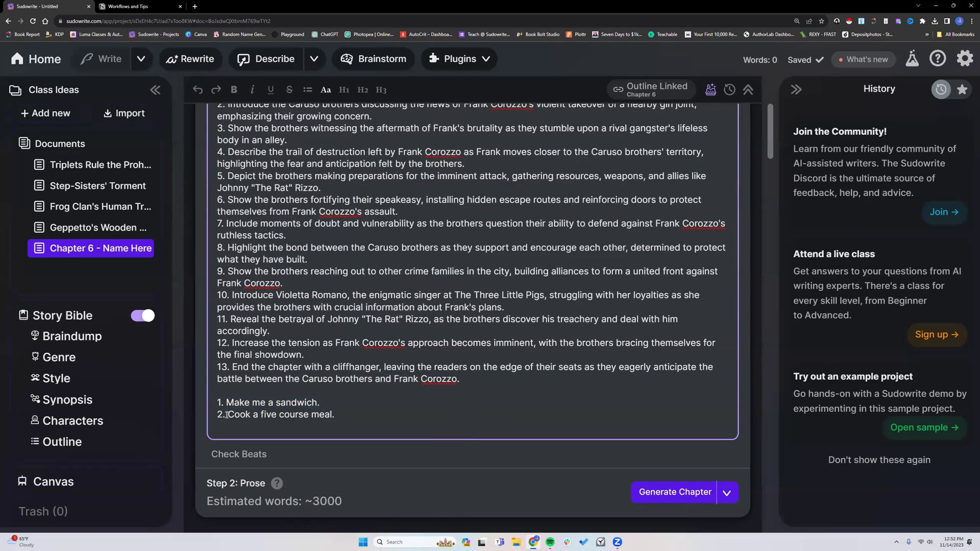
left_click_drag(228, 415, 339, 417)
left_click(340, 417)
left_click_drag(216, 403, 346, 416)
Step: Delete the two-line test list, leaving beats 1–13
key("BackSpace")
key("BackSpace")
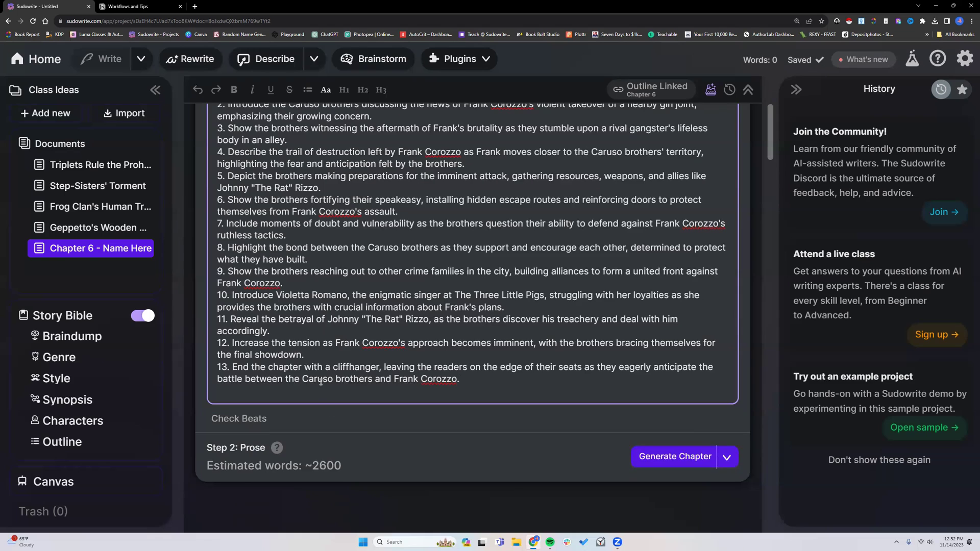
scroll(321, 382, "up", 2)
scroll(320, 382, "up", 1)
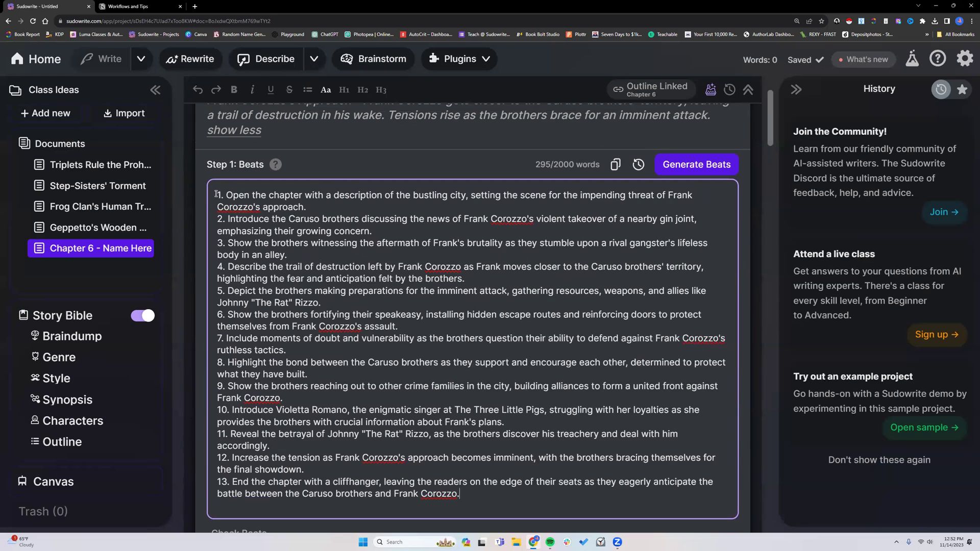
Step: Highlight beats 1–2, then beats 3–4, to demonstrate how beats are grouped
left_click_drag(216, 195, 385, 236)
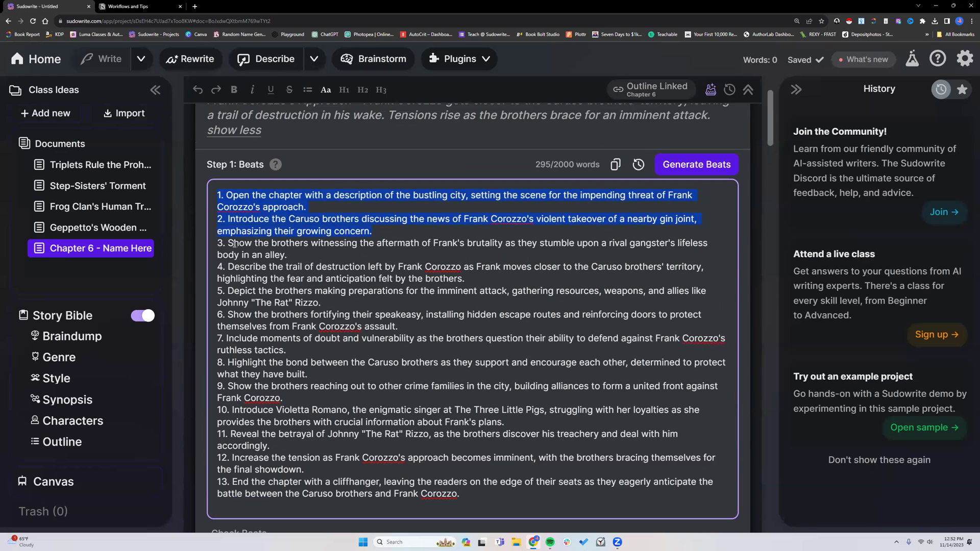
left_click(218, 243)
left_click_drag(219, 244, 471, 277)
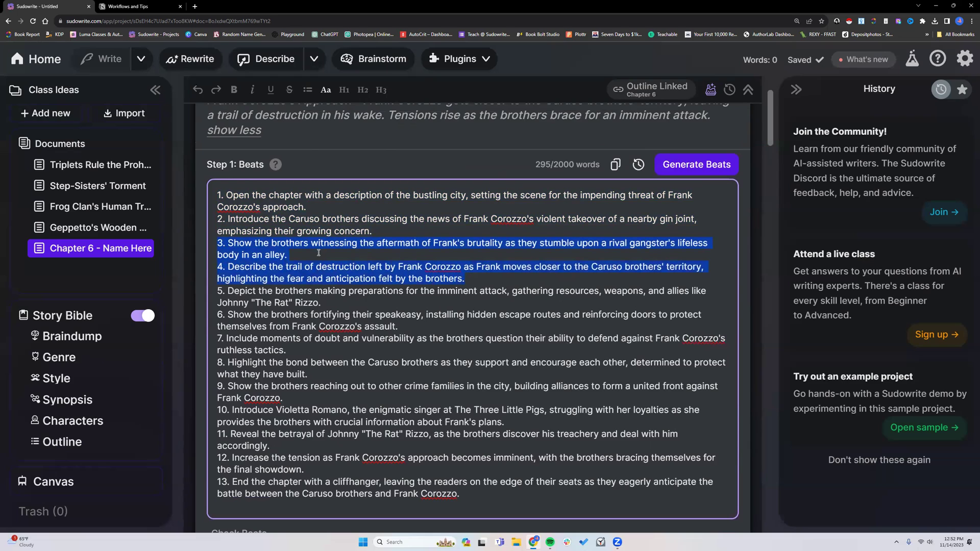
left_click(479, 283)
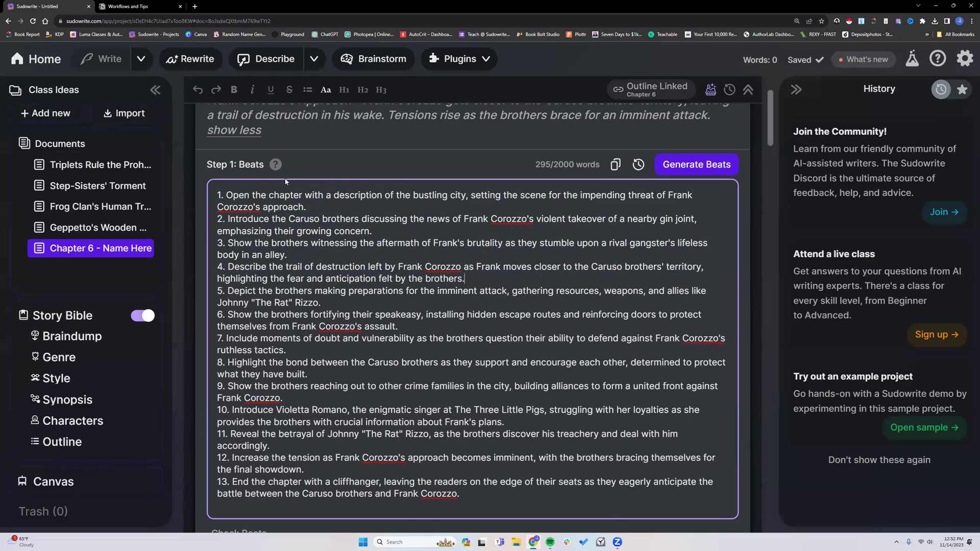
mouse_move(276, 166)
left_click_drag(218, 243, 492, 278)
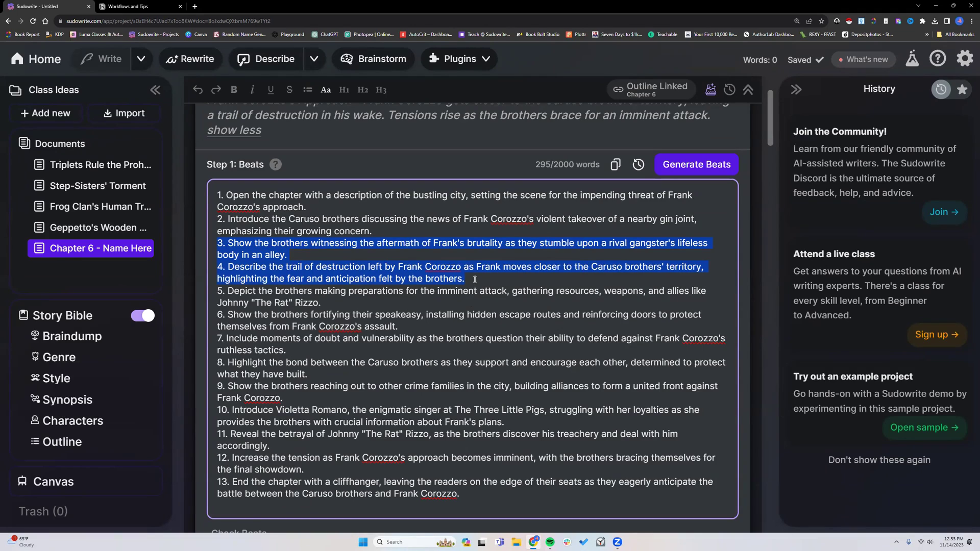
left_click(475, 279)
left_click_drag(222, 290, 504, 496)
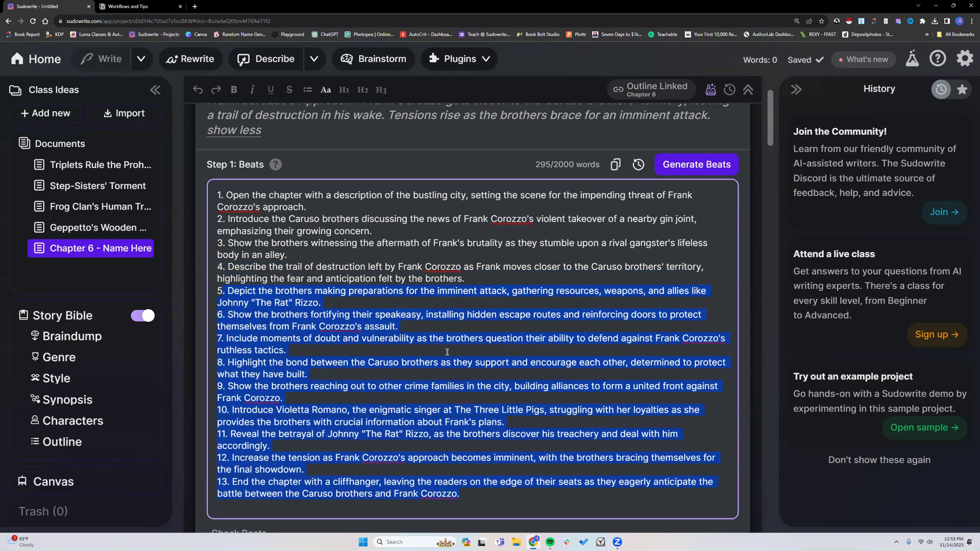
left_click(404, 304)
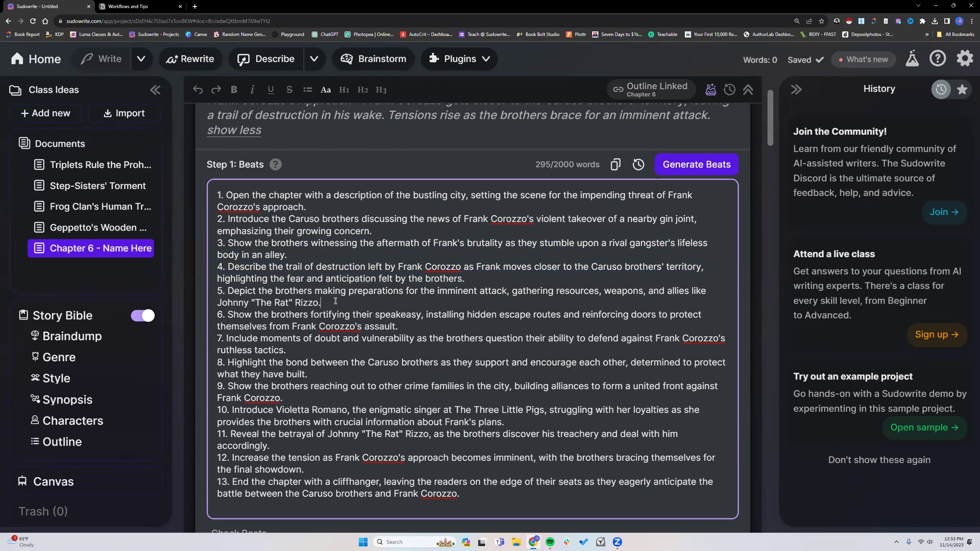
left_click_drag(227, 290, 305, 349)
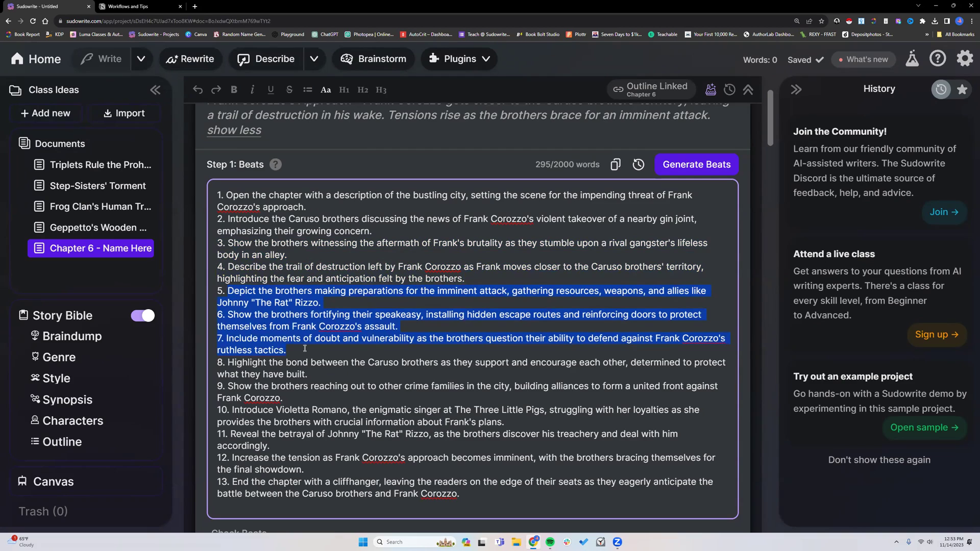
left_click(305, 349)
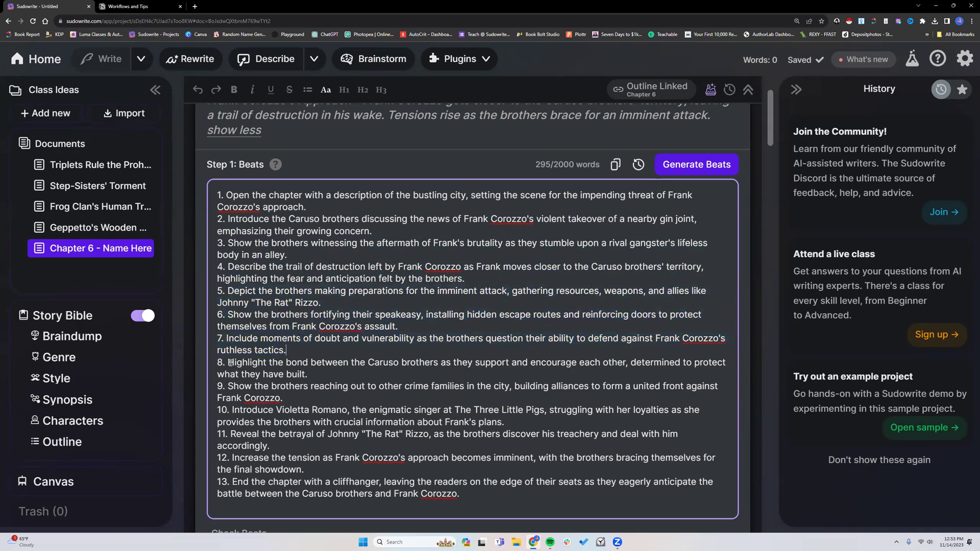
left_click_drag(229, 363, 314, 375)
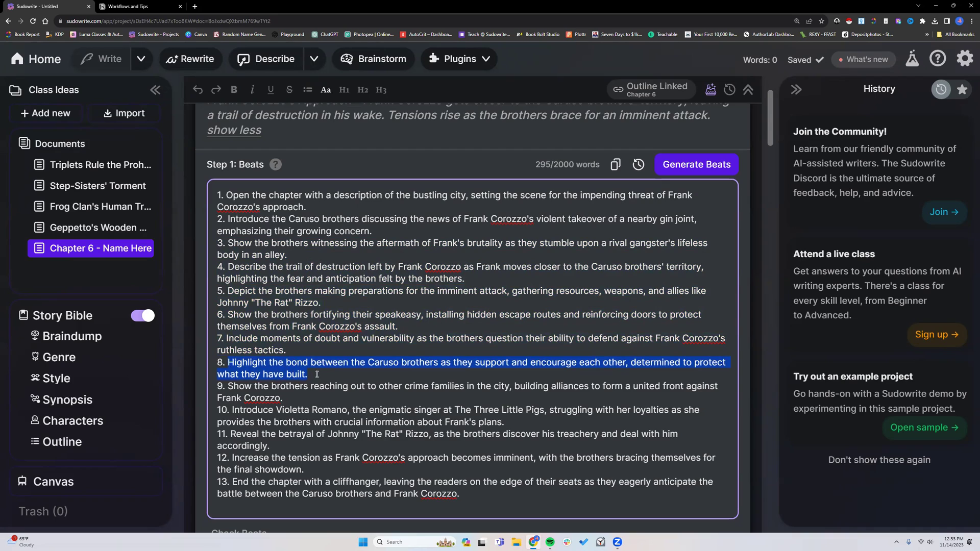
left_click(316, 374)
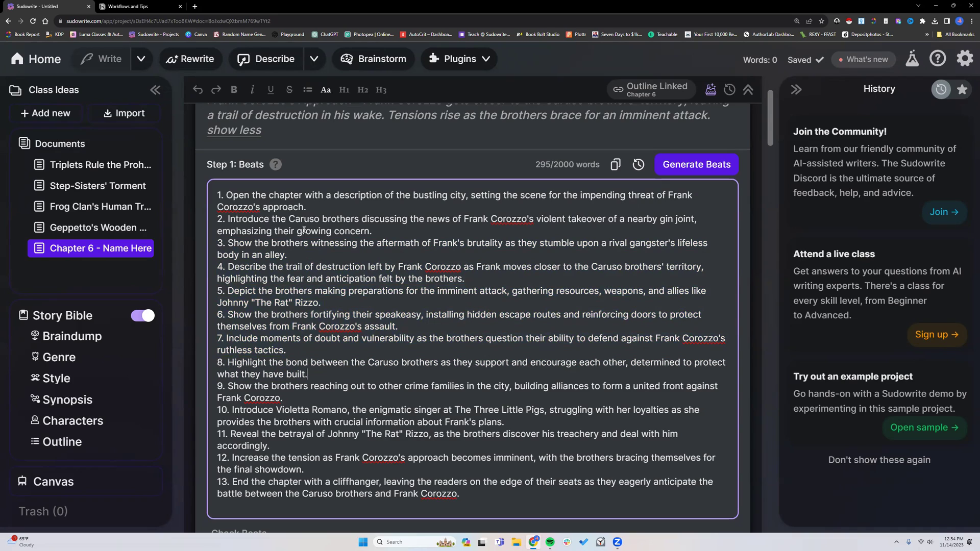
left_click(556, 166)
left_click(391, 208)
left_click(310, 250)
left_click(466, 282)
left_click_drag(220, 195, 563, 512)
left_click(519, 499)
Step: Add '[Write in third person, past tense from Frank's POV.]' on a new line above beat 1
left_click(217, 194)
key("Return")
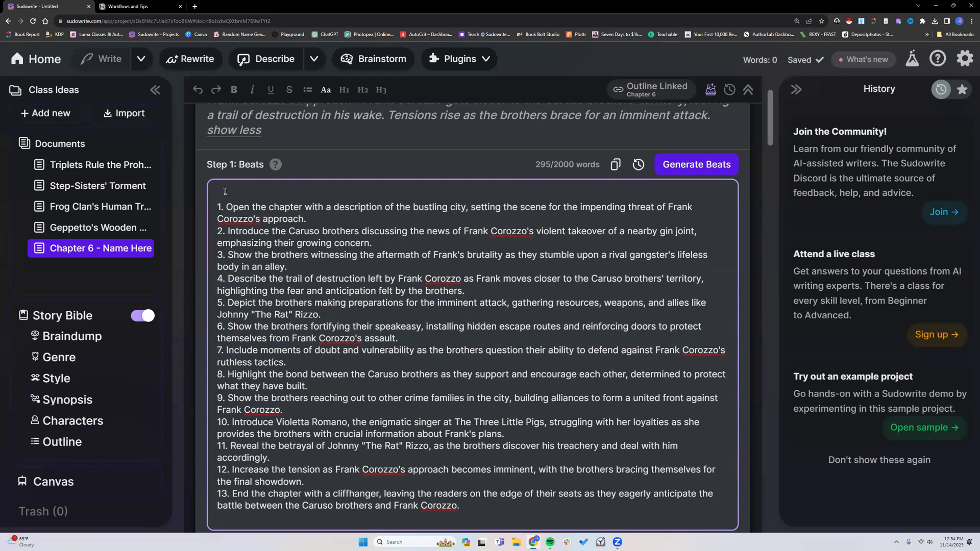
type("[Write in third person, past tense from Frank's POV.]")
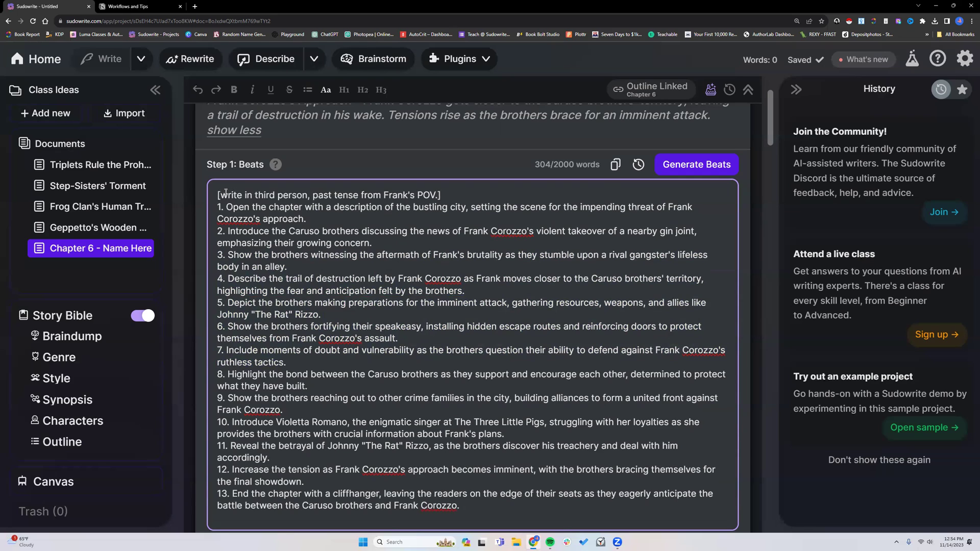
left_click(227, 195)
key("BackSpace")
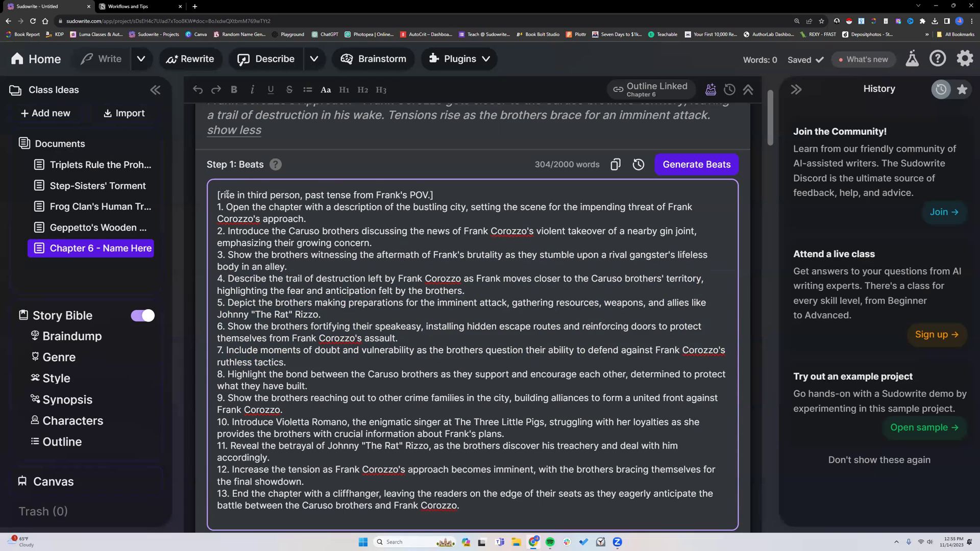
type("W")
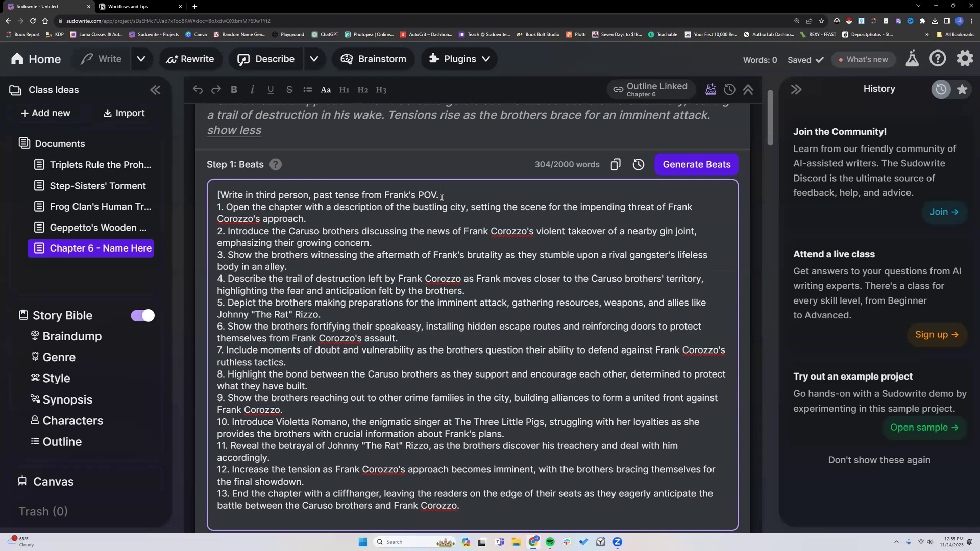
Step: Extend it with 'Crude language is preferred' and a focus on Frank's confrontation with Alex, Cos, Ben
left_click(441, 197)
type("Crude language is prefe")
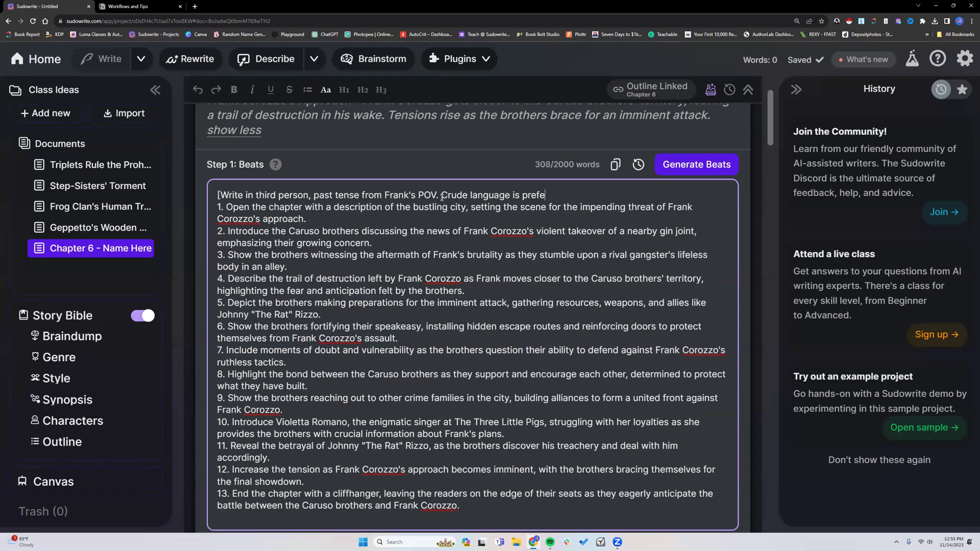
type("rred.")
type(" Focus on ht")
key("BackSpace")
key("BackSpace")
type("the impending confrontation ")
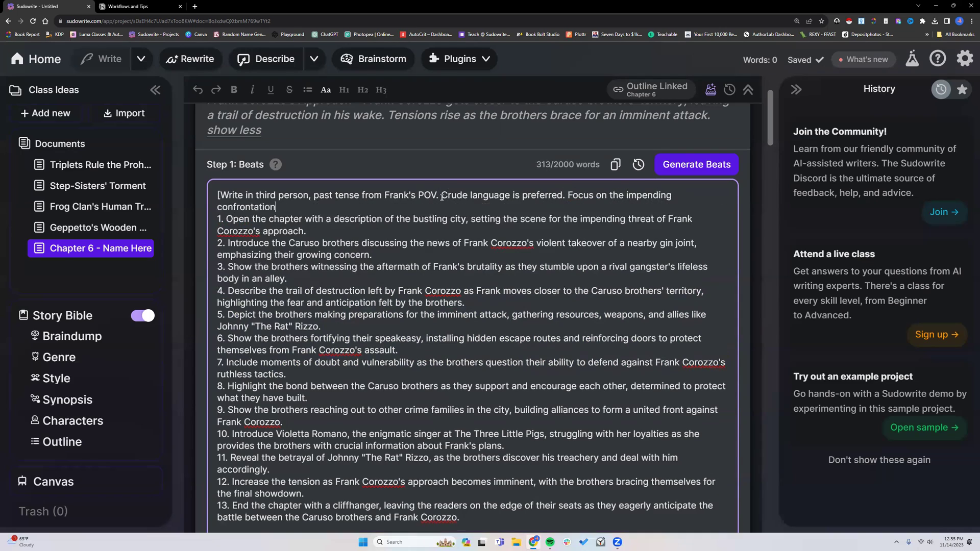
type("between Frank and t")
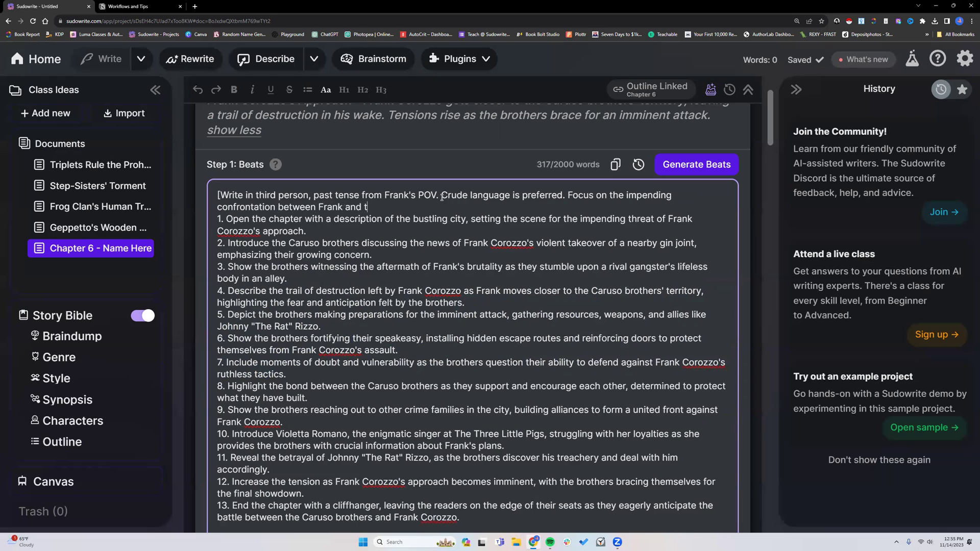
type("he brothers, Alex, Cos, Ben.]")
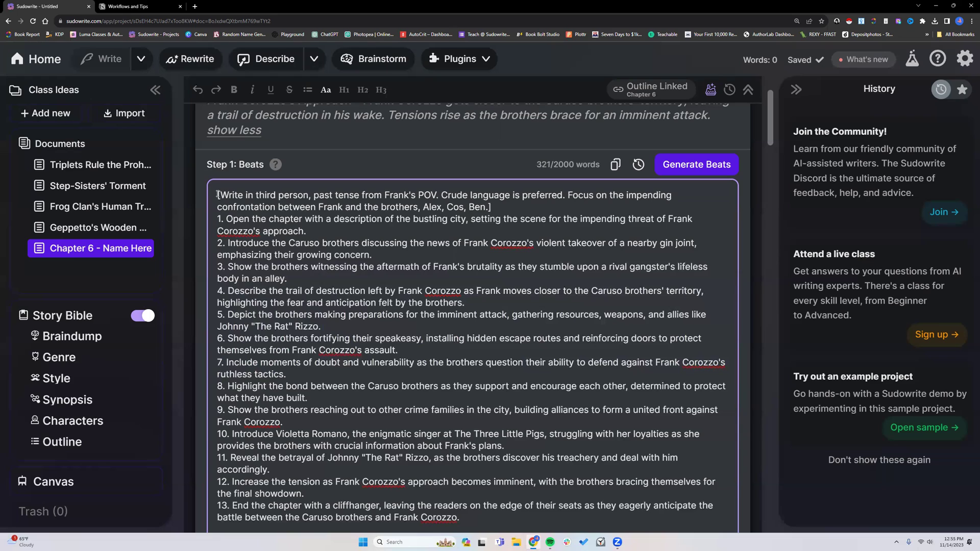
left_click_drag(217, 194, 287, 199)
left_click(313, 194)
left_click_drag(218, 194, 494, 209)
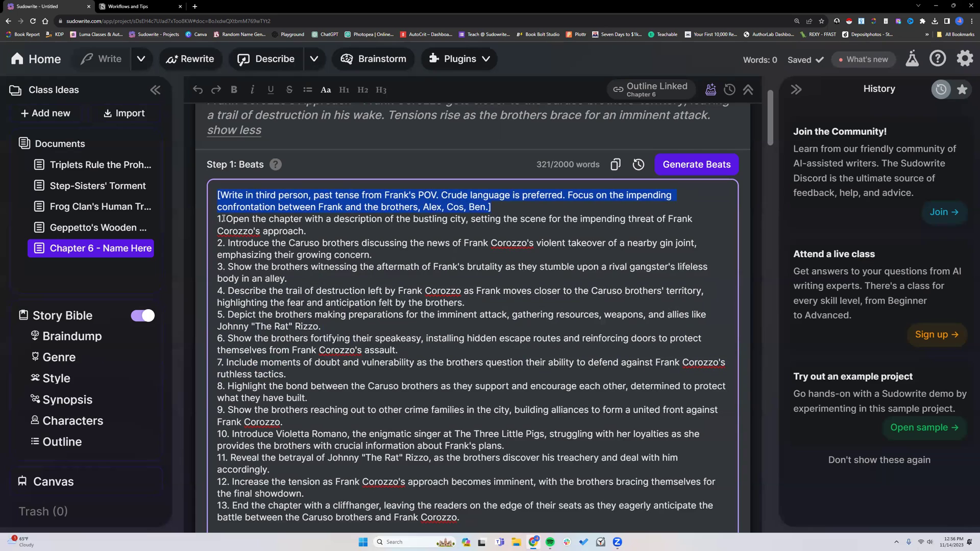
left_click(227, 216)
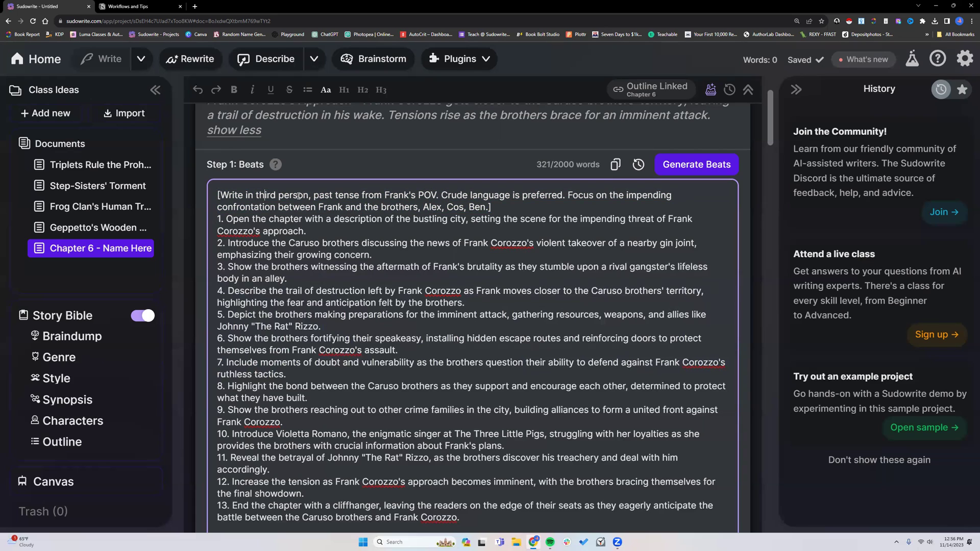
Step: Run Check Beats and inspect the preview's Header paragraph holding the bracketed instruction
left_click(329, 194)
scroll(249, 300, "down", 4)
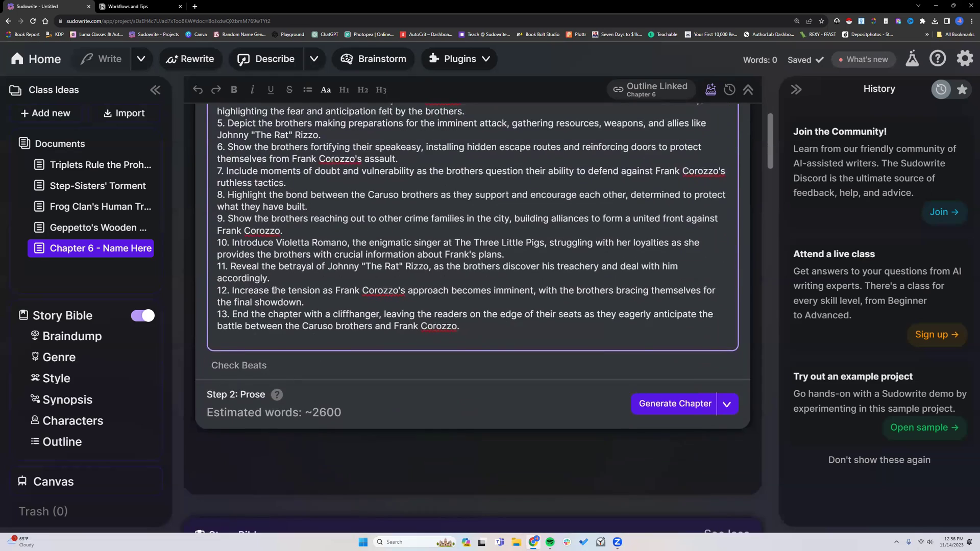
scroll(249, 299, "down", 1)
left_click(248, 289)
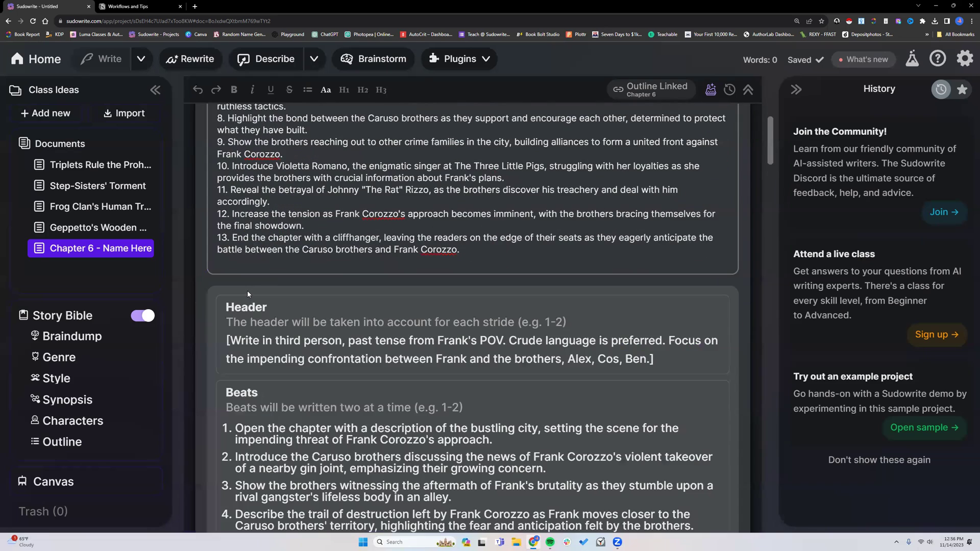
scroll(245, 293, "down", 1)
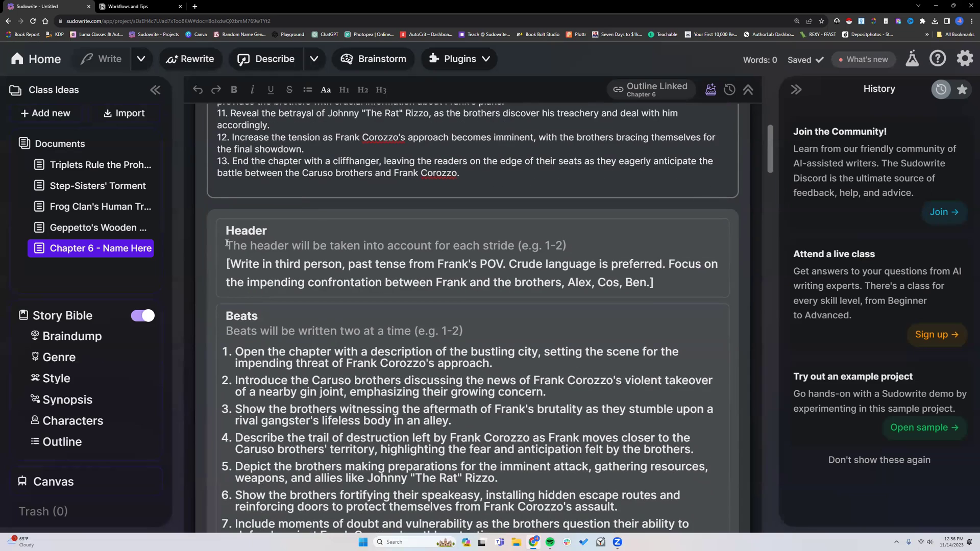
triple_click(224, 263)
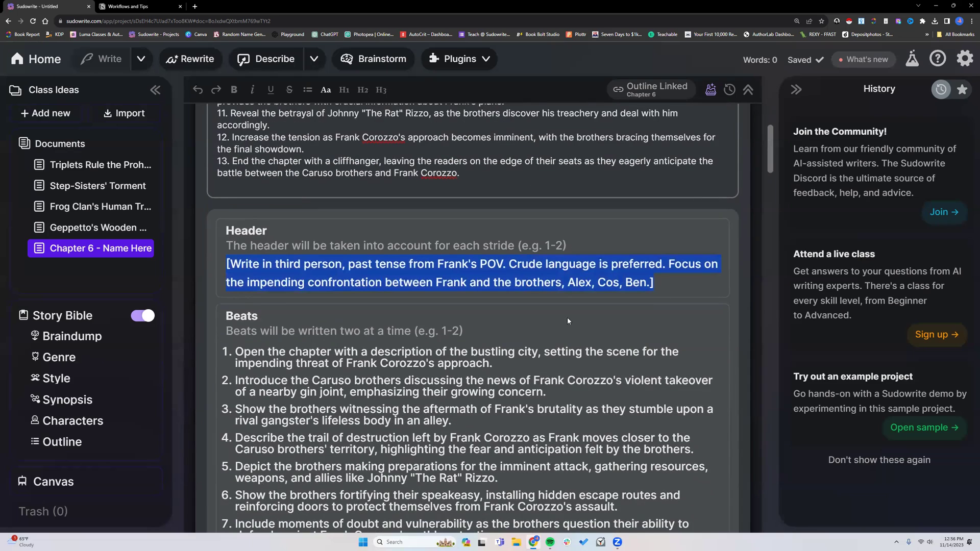
left_click(225, 352)
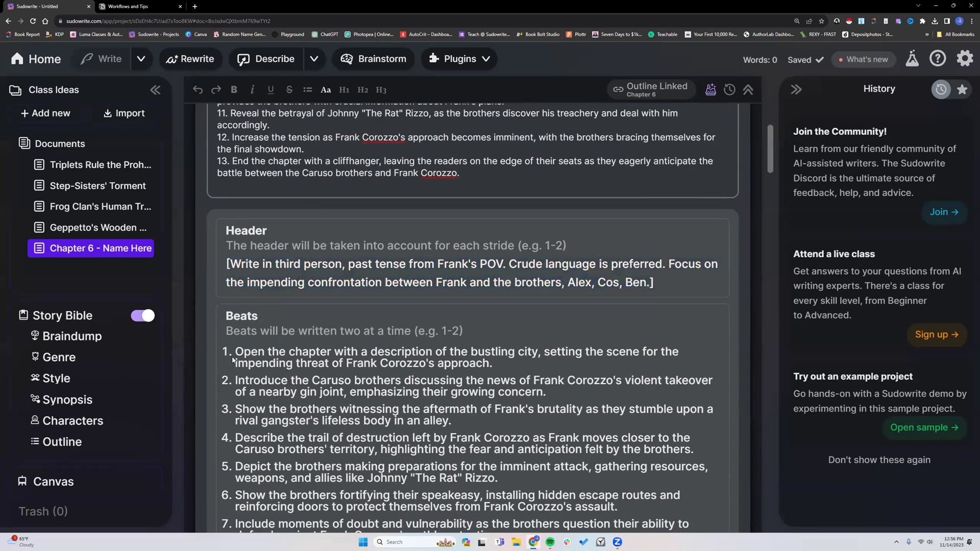
scroll(232, 359, "down", 1)
scroll(258, 343, "down", 1)
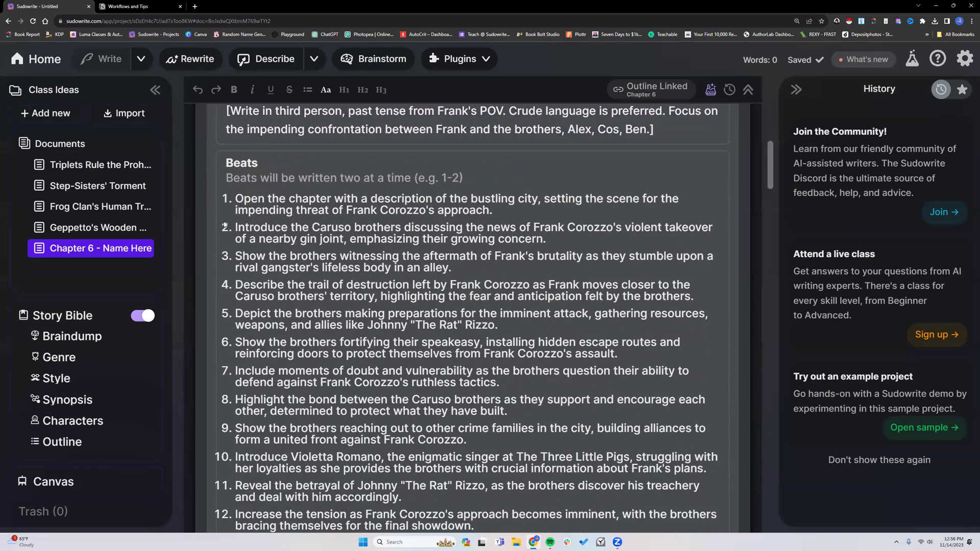
scroll(272, 369, "up", 4)
scroll(272, 368, "up", 4)
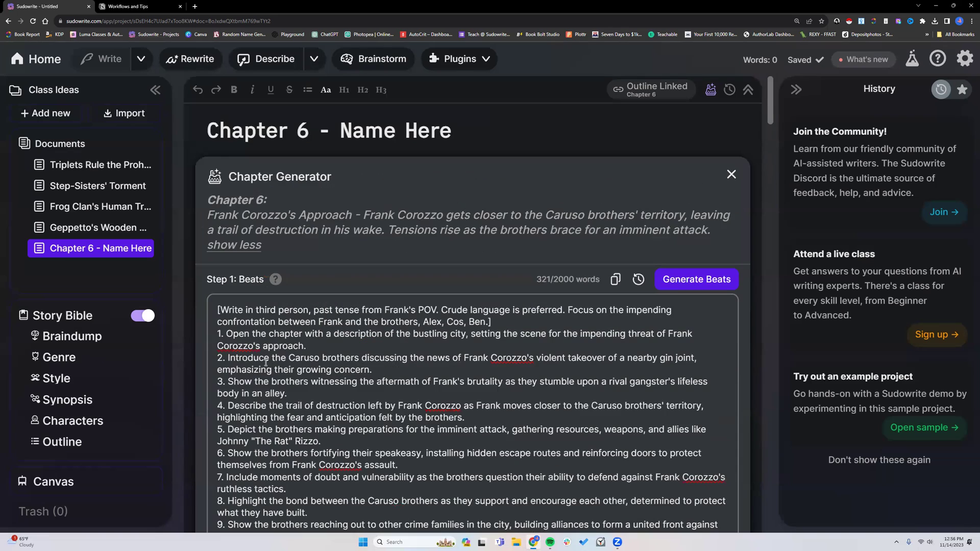
Step: Delete the number from the first beat, leaving the 'Open the chapter…' line unnumbered
left_click(225, 333)
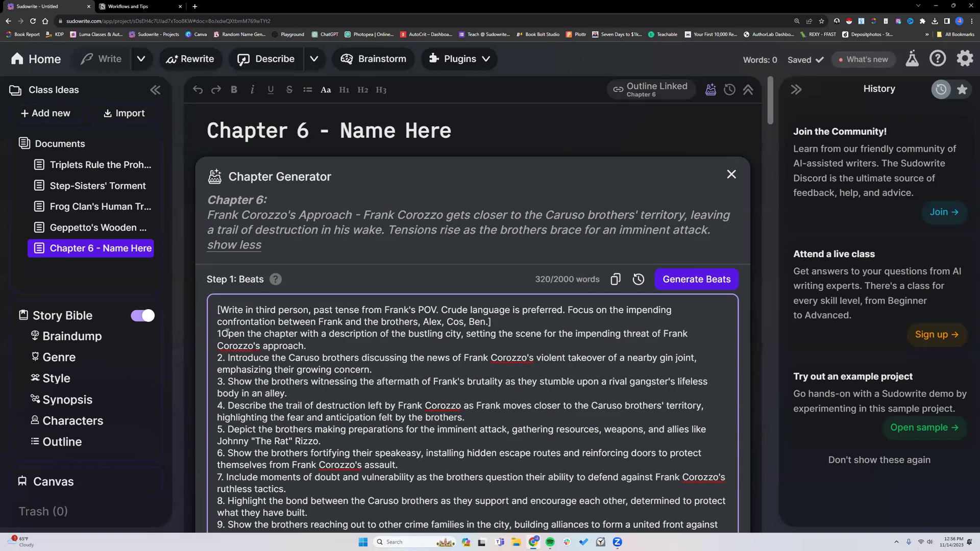
key("BackSpace")
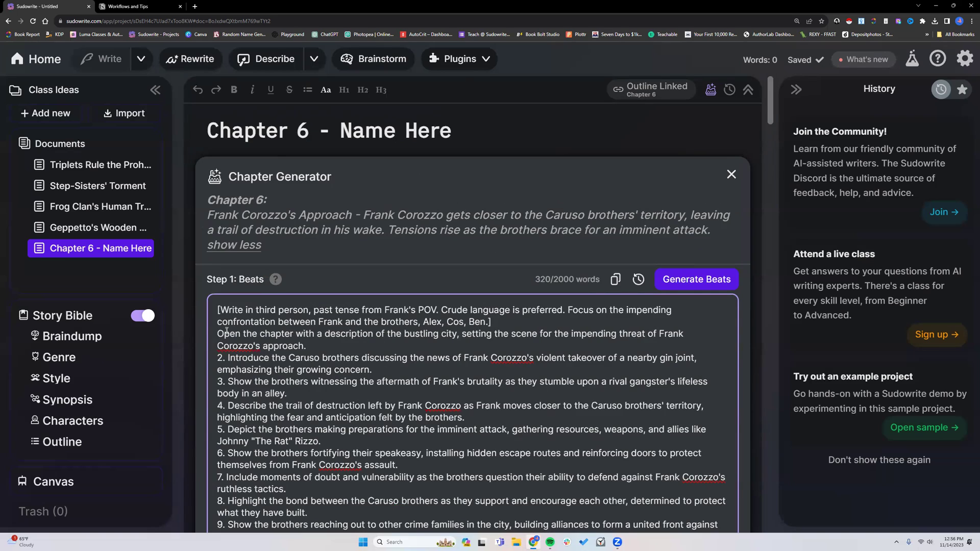
left_click_drag(217, 309, 475, 321)
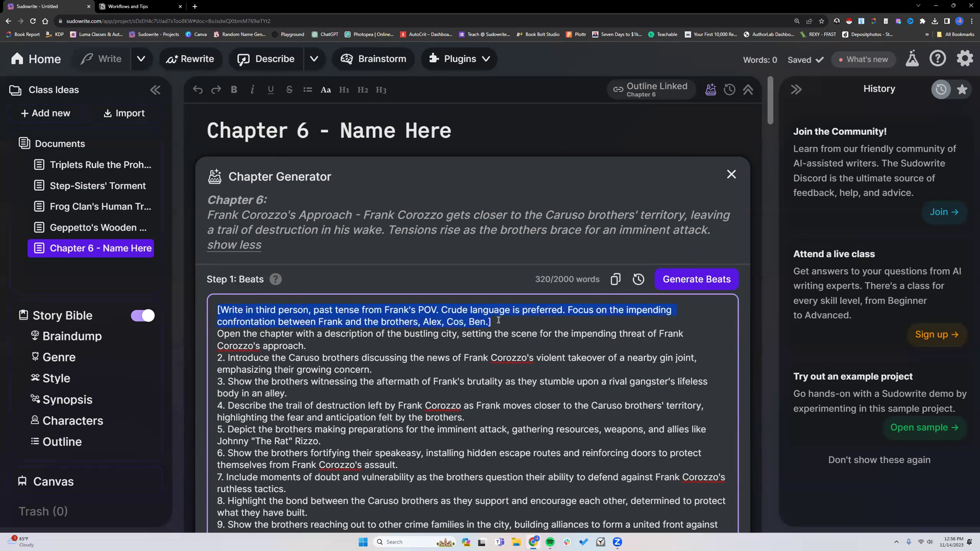
left_click_drag(215, 334, 322, 345)
Step: Check the preview: the unnumbered line joins the Header and beats start at the Caruso brothers
scroll(322, 347, "down", 10)
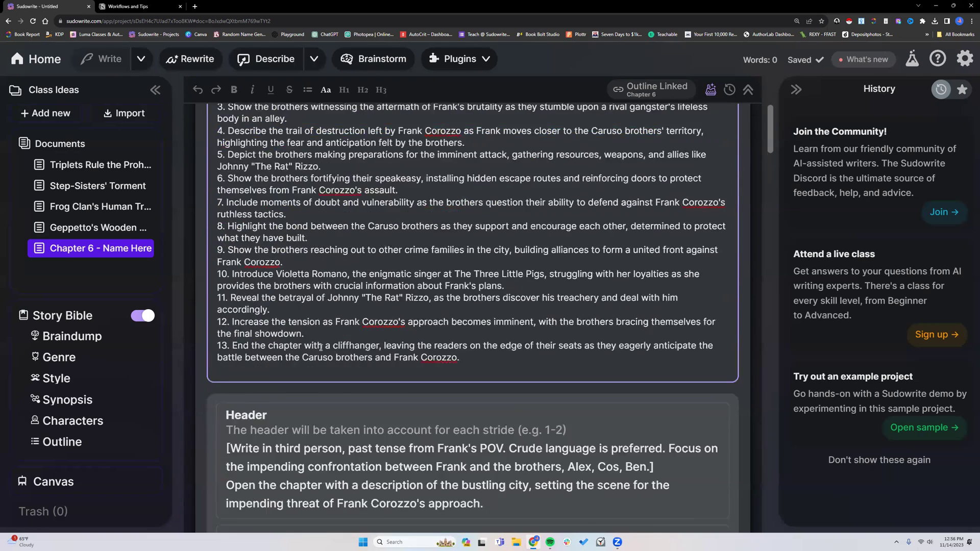
scroll(321, 348, "up", 10)
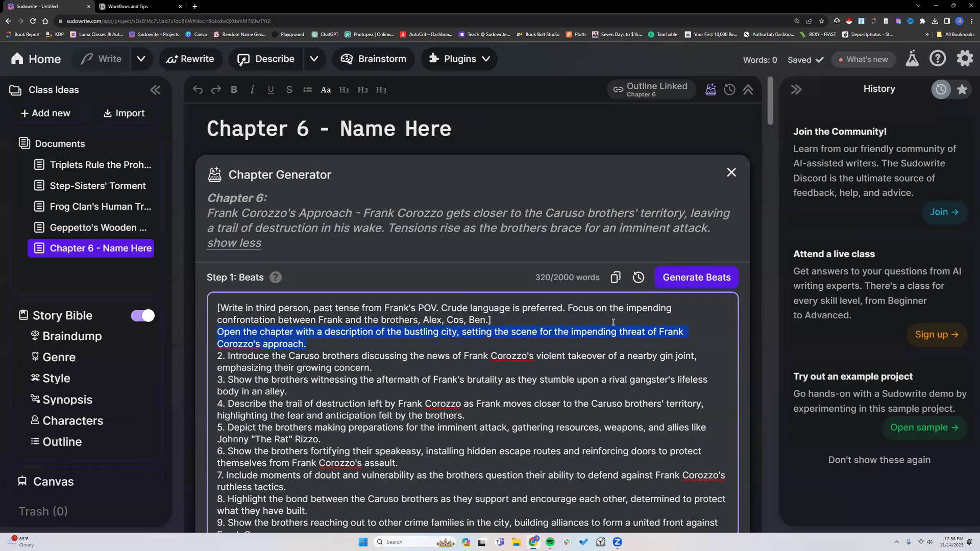
scroll(487, 393, "down", 2)
scroll(487, 393, "down", 5)
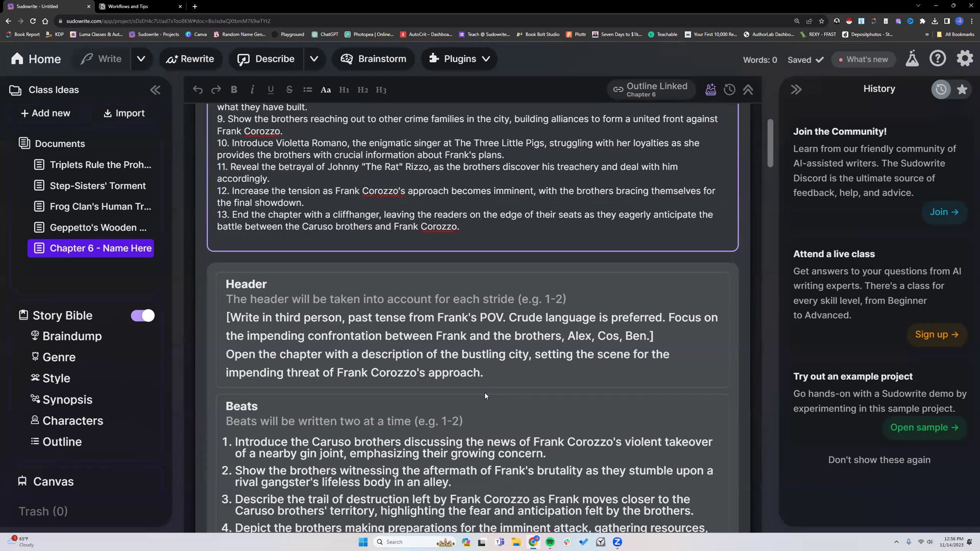
scroll(485, 394, "down", 2)
left_click_drag(226, 263, 482, 275)
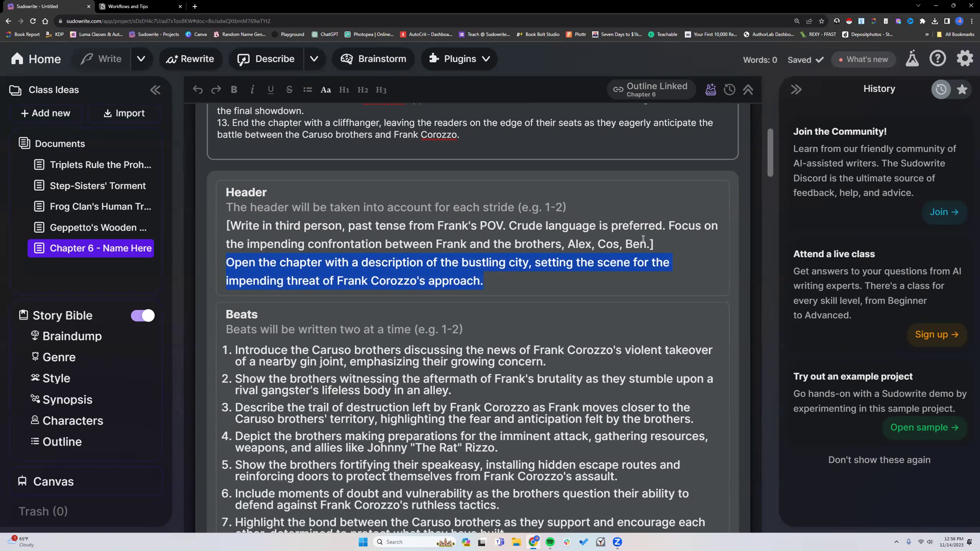
Step: Return to the Beats box and highlight the opening of the second beat
scroll(435, 284, "up", 2)
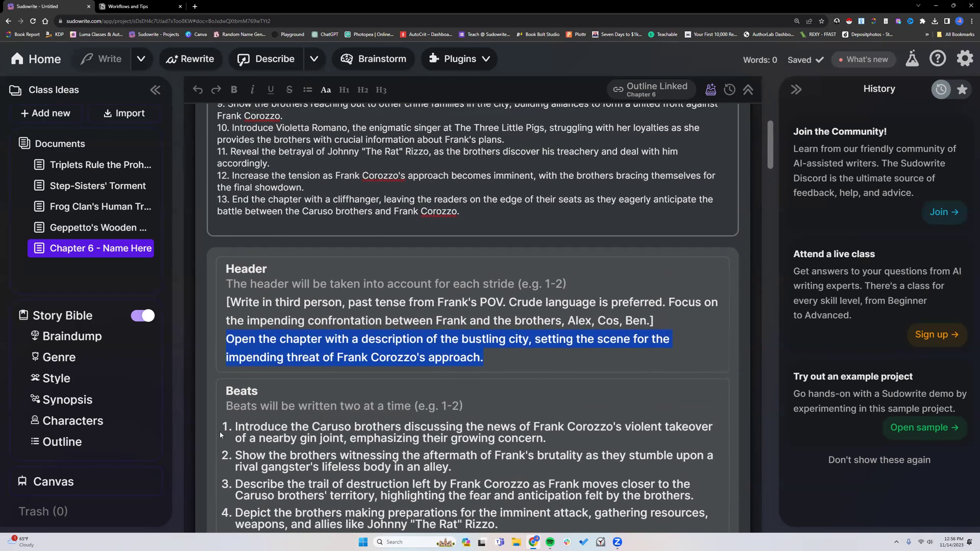
left_click_drag(235, 427, 400, 431)
scroll(386, 406, "up", 2)
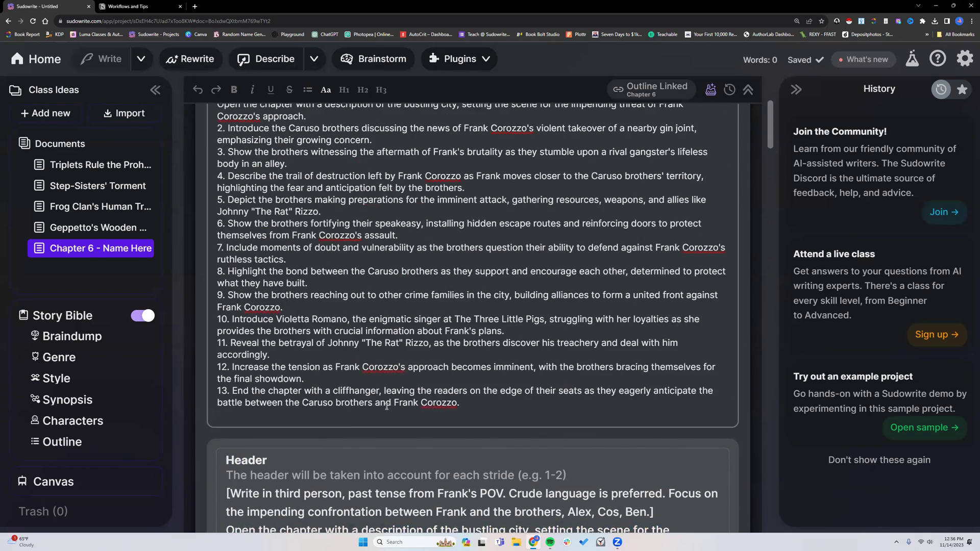
scroll(387, 405, "up", 3)
left_click_drag(228, 281, 367, 281)
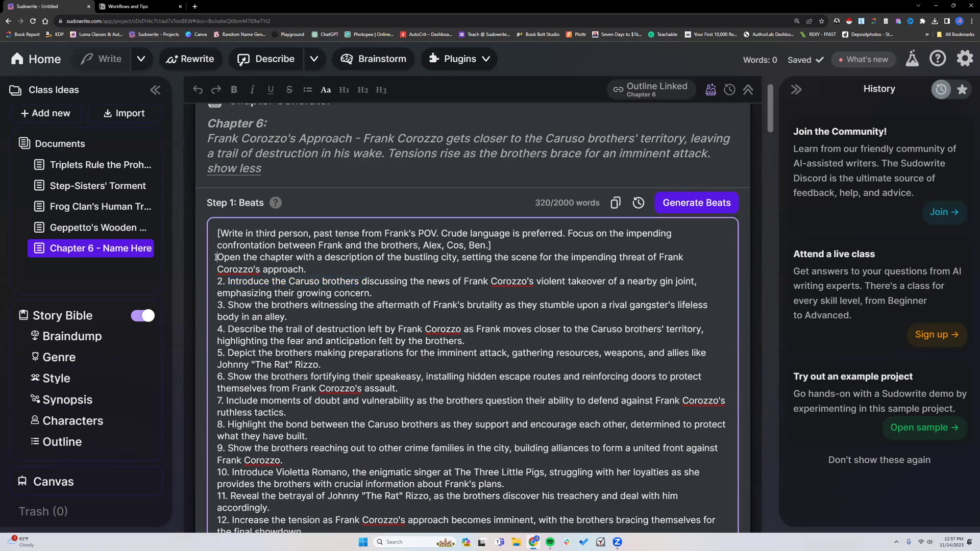
Step: Number beat 1 as '1.', change beat 2 to '5.', and remove the numbers from beats 3 and 4
type("1.")
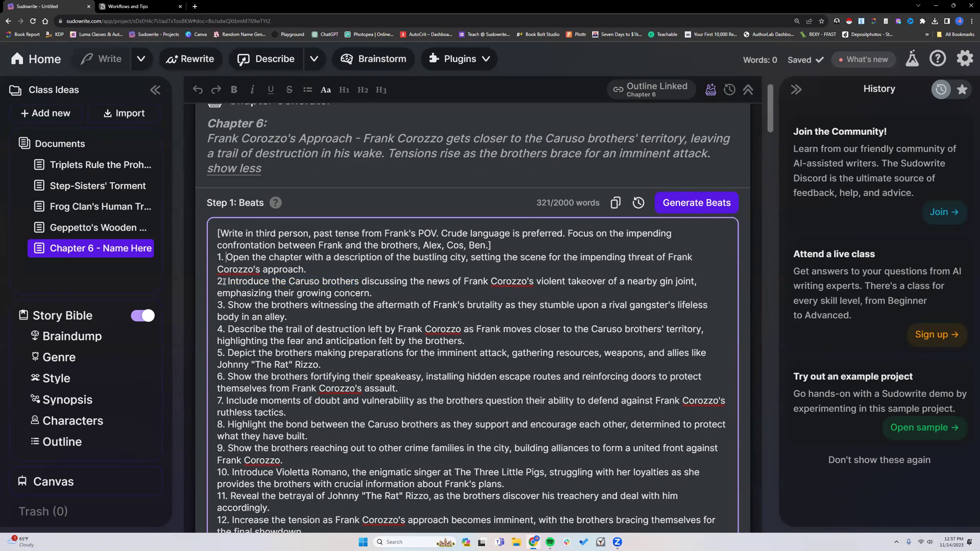
left_click_drag(225, 281, 217, 281)
type("2")
type(".")
left_click_drag(217, 304, 225, 329)
key("BackSpace")
key("BackSpace")
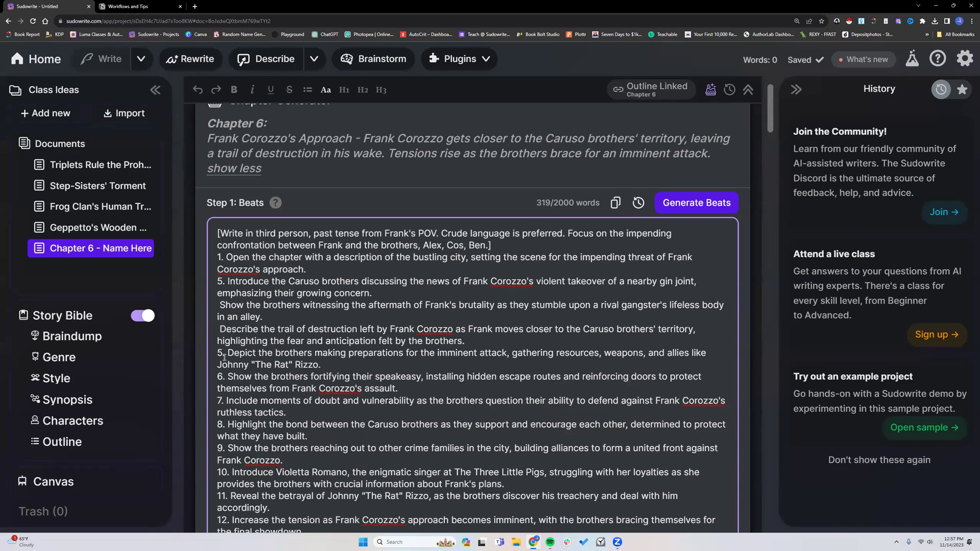
Step: Review the preview, which still lists 13 beats, then highlight the start of beat 1
scroll(224, 352, "down", 6)
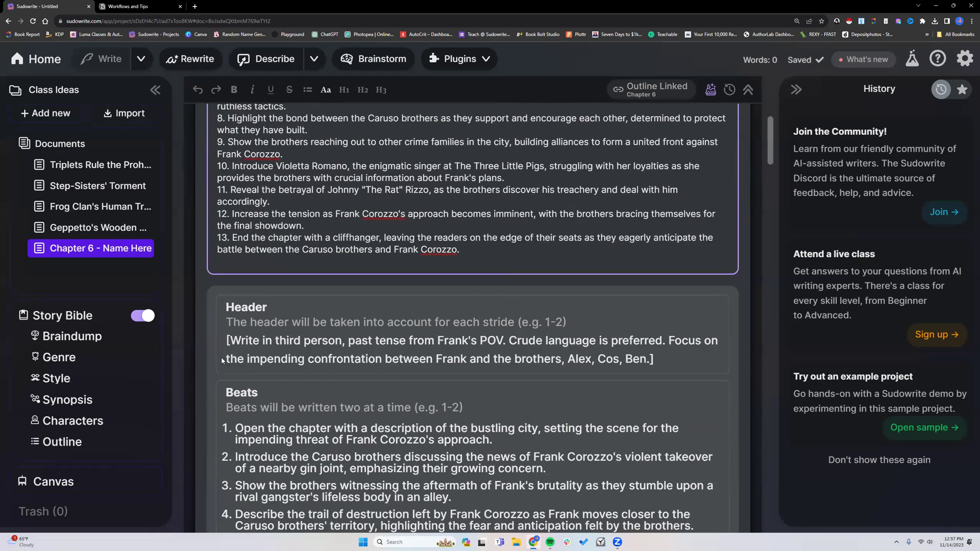
scroll(221, 357, "down", 4)
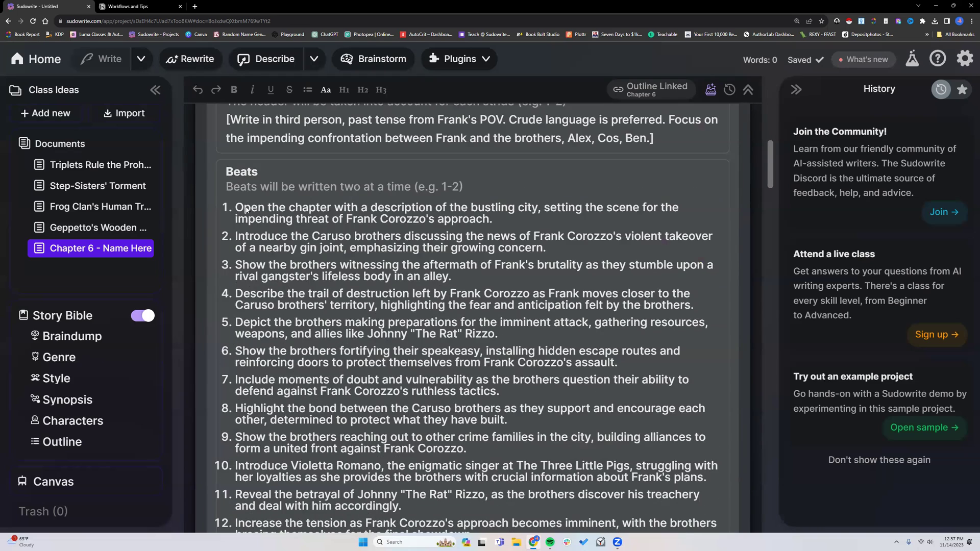
scroll(226, 122, "down", 2)
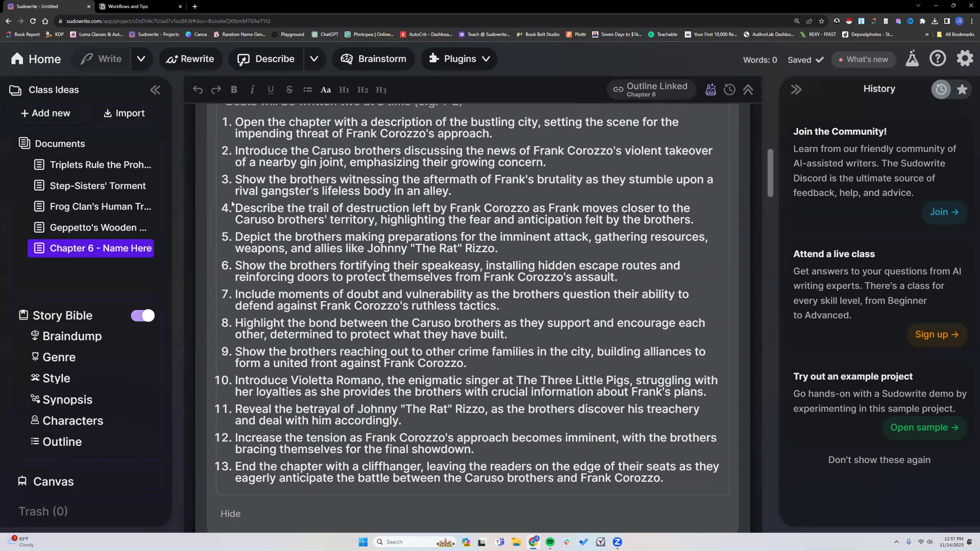
scroll(276, 338, "up", 10)
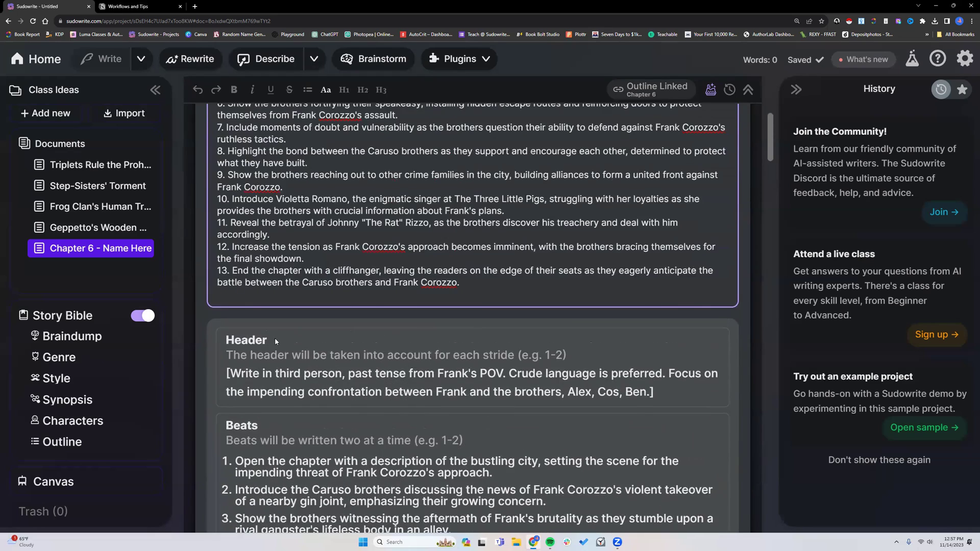
scroll(216, 296, "up", 4)
left_click_drag(216, 296, 225, 295)
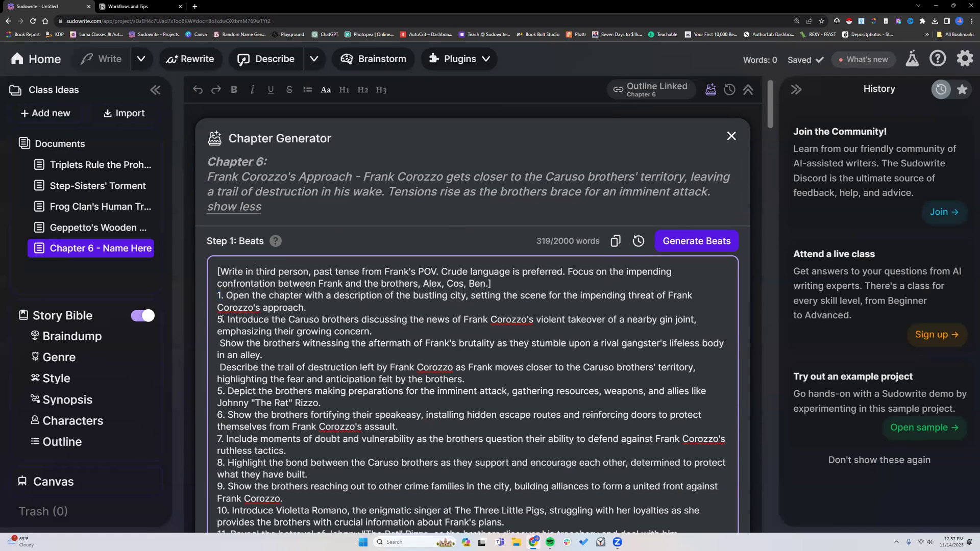
Step: Replace beat 2's '5' with '2' and add '3.' and '4.' before the third and fourth beats
left_click(220, 319)
key("BackSpace")
type("2.")
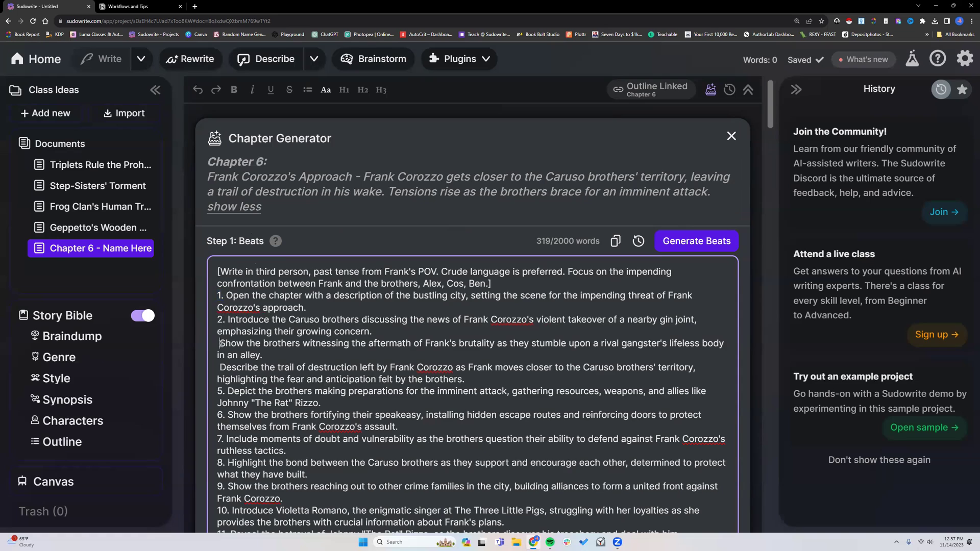
left_click(221, 343)
type("3.")
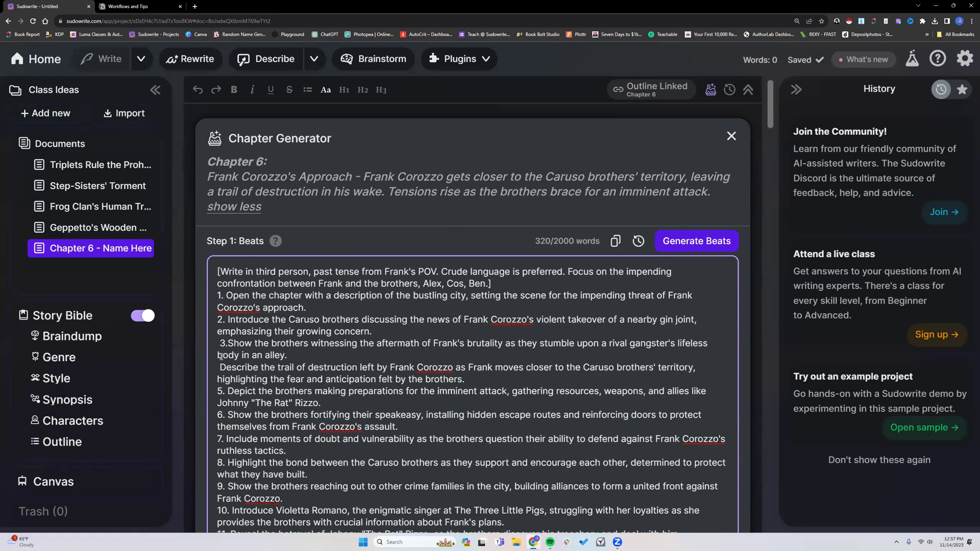
left_click(220, 367)
type("4.")
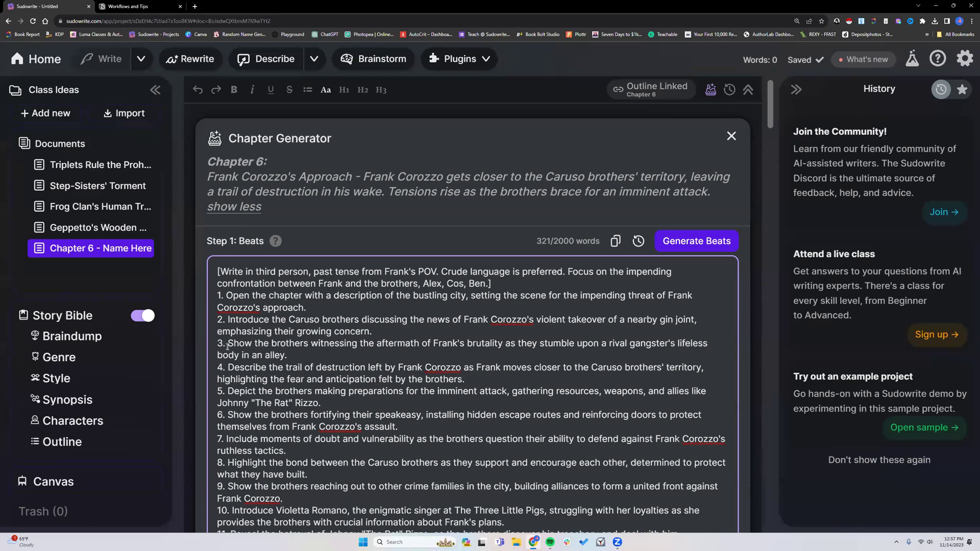
Step: Highlight the break between beats one and two, ending with the caret before 'Introduce' on beat 2
left_click_drag(277, 303, 315, 319)
left_click(315, 308)
left_click_drag(225, 296, 304, 299)
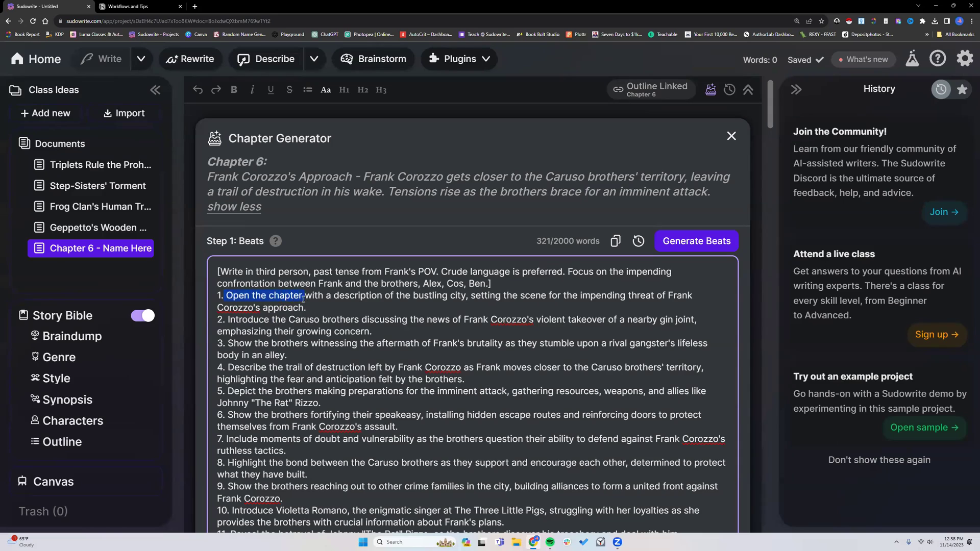
left_click_drag(226, 319, 355, 318)
left_click(227, 320)
Step: Delete the '2.' prefix from the Introduce beat and check the preview
key("BackSpace")
key("BackSpace")
key("BackSpace")
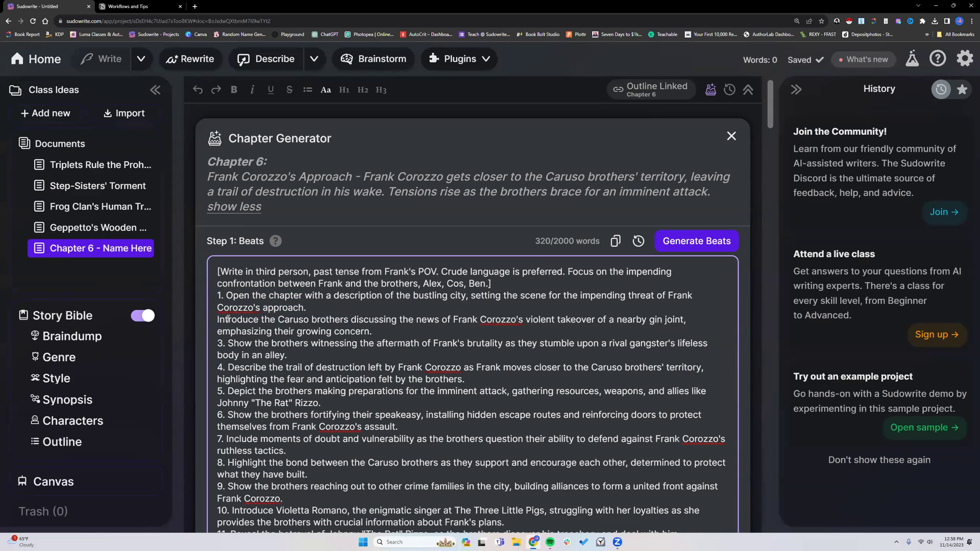
scroll(250, 329, "down", 6)
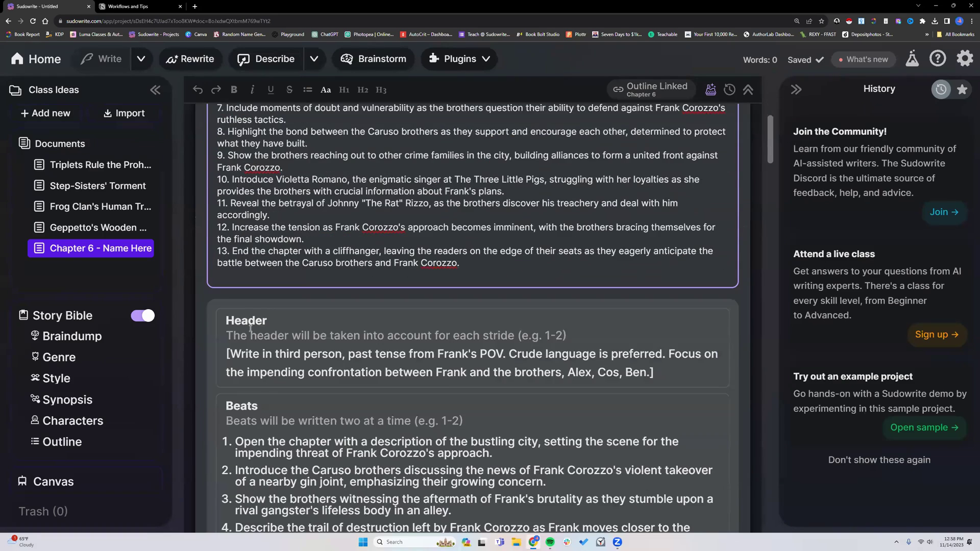
scroll(245, 383, "down", 1)
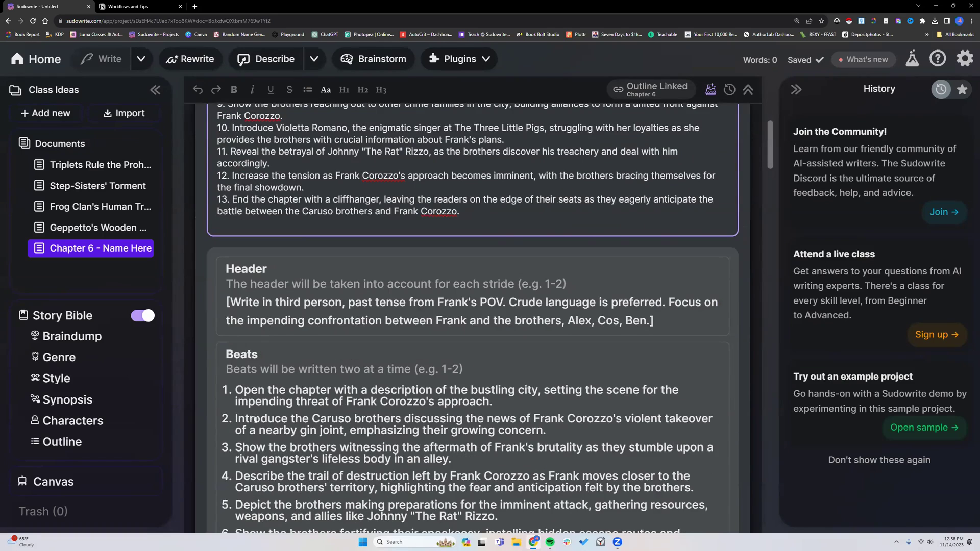
scroll(252, 414, "up", 7)
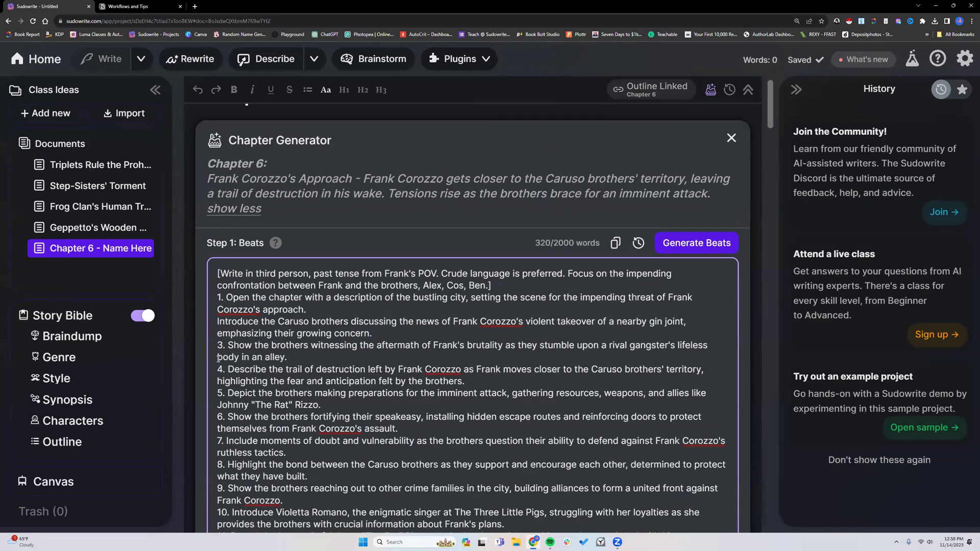
scroll(218, 359, "up", 1)
Step: Join the Introduce line onto beat 1 and see the preview numbering jump from 1 to 3
key("BackSpace")
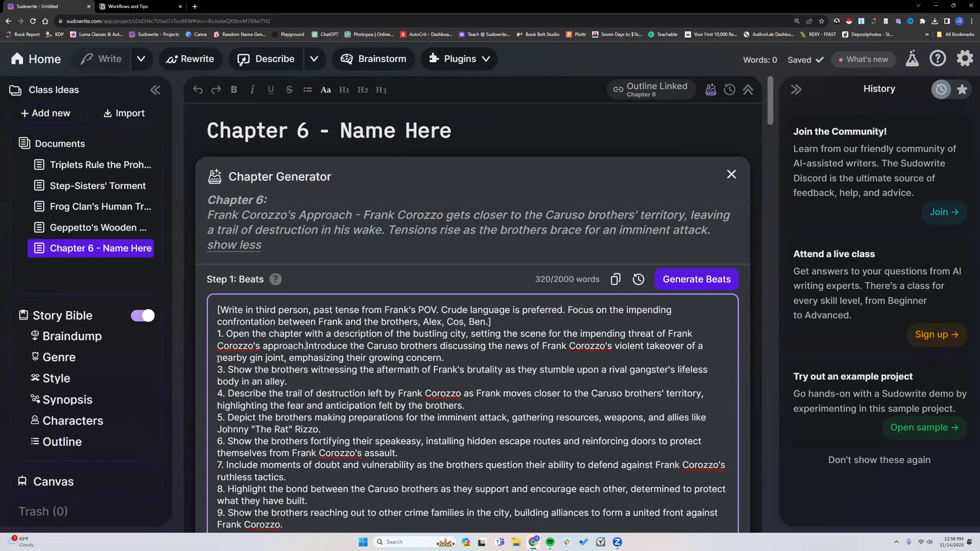
scroll(217, 359, "down", 1)
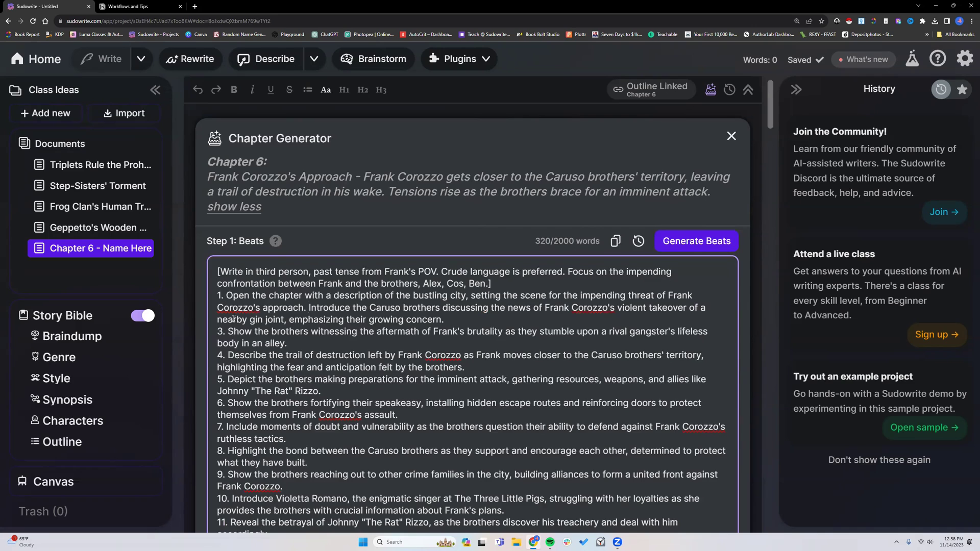
scroll(234, 204, "down", 3)
left_click_drag(226, 180, 429, 192)
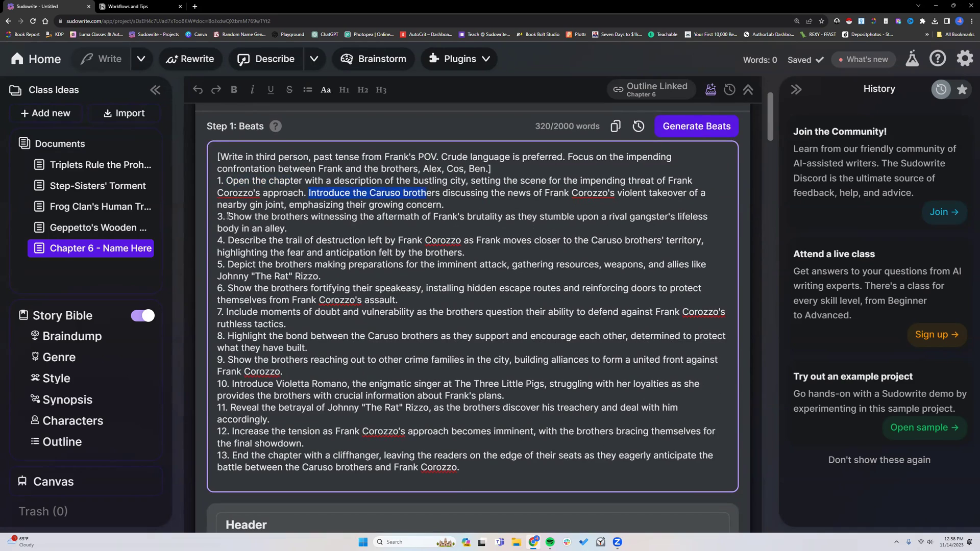
left_click_drag(228, 216, 306, 218)
scroll(310, 232, "down", 8)
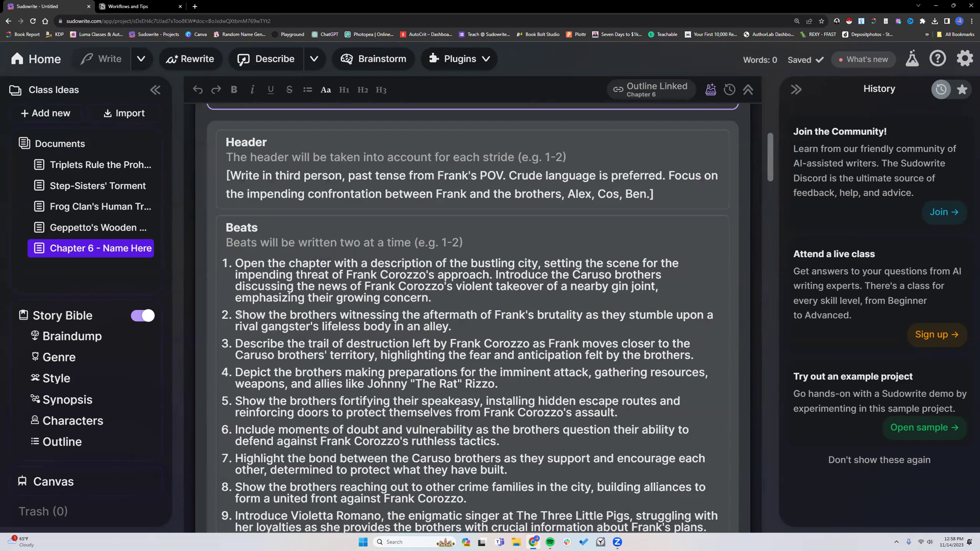
left_click_drag(235, 315, 475, 316)
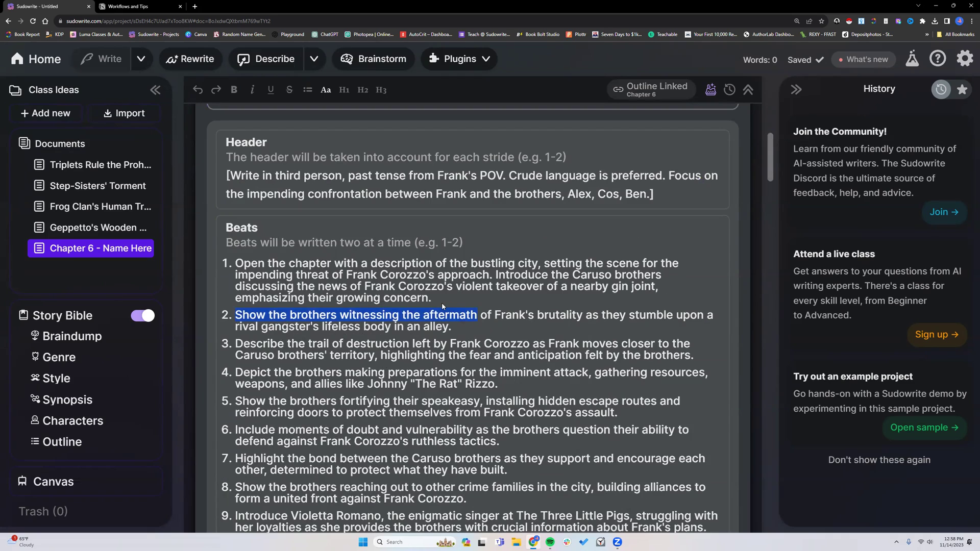
left_click_drag(314, 273, 437, 306)
scroll(425, 301, "up", 2)
scroll(426, 300, "up", 5)
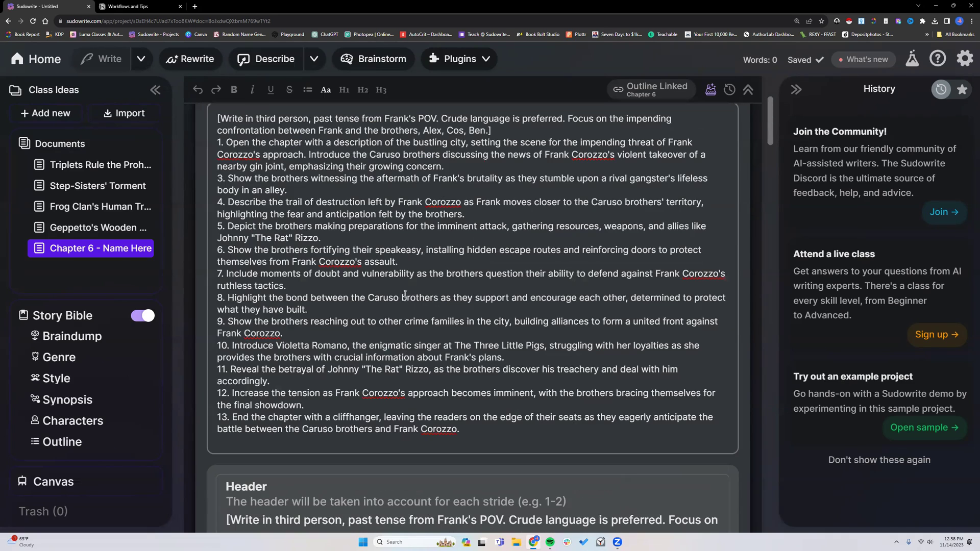
Step: Move 'Introduce' back onto its own line numbered '2.', restoring beats 1–13 at 321 words
scroll(373, 280, "up", 2)
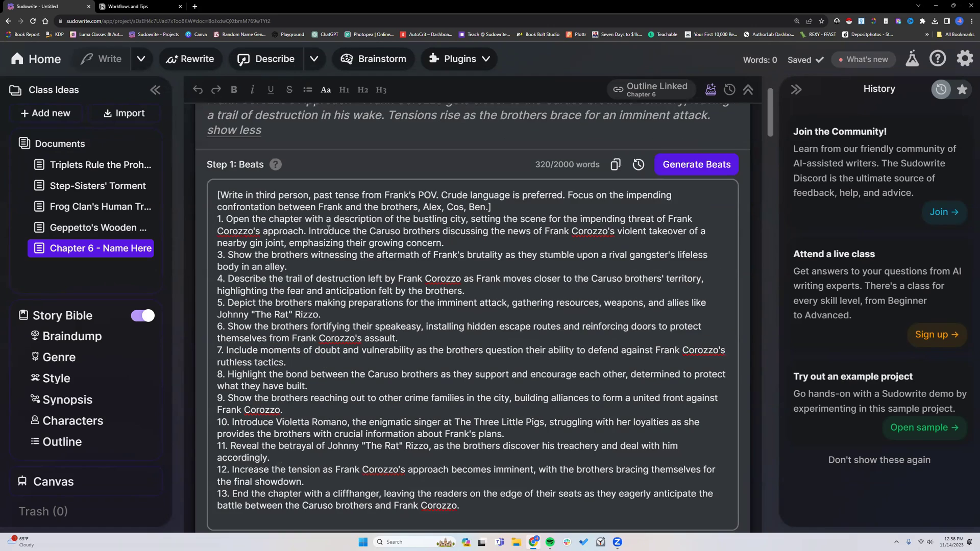
left_click(308, 230)
key("Return")
type("2.")
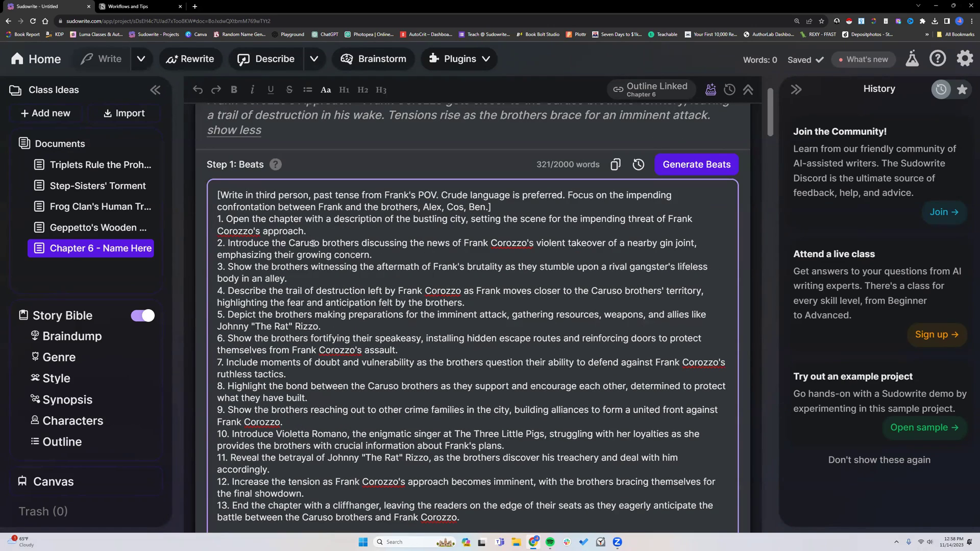